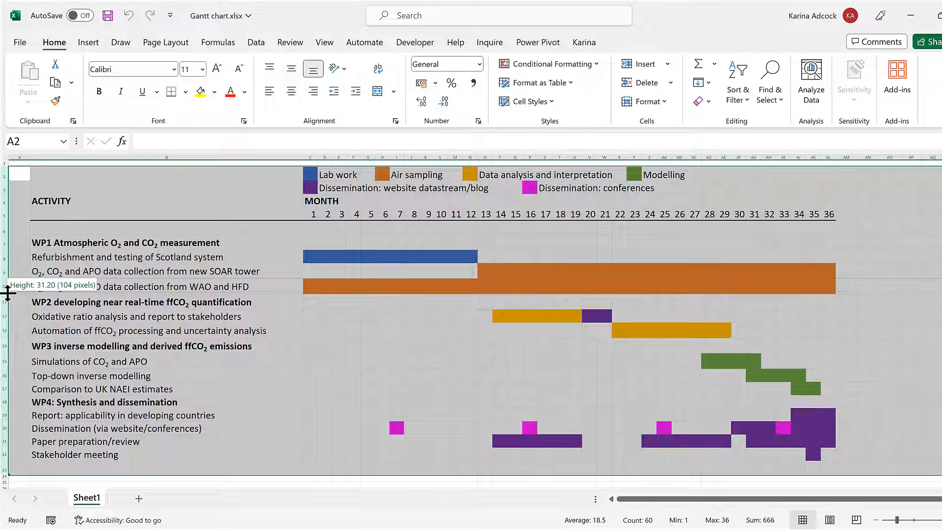
Step: Set the chart's row height to 31.20 and the width of month columns C to AL to 4.89, both 104 pixels
left_click_drag(8, 293, 8, 292)
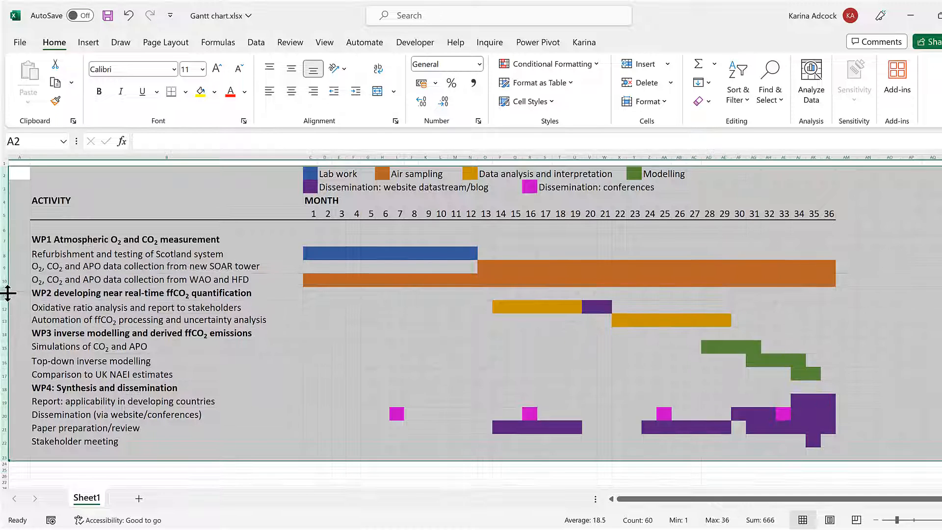
left_click_drag(310, 157, 820, 157)
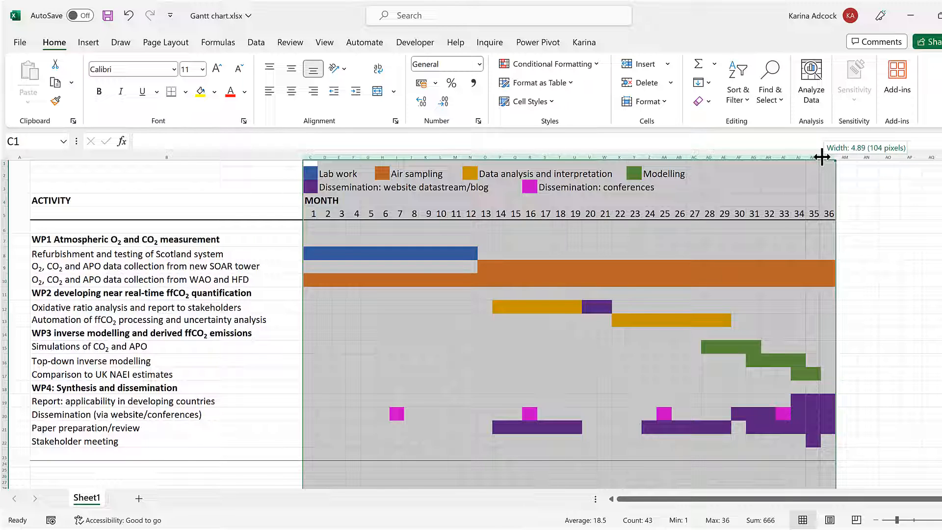
left_click_drag(822, 156, 819, 157)
left_click(369, 333)
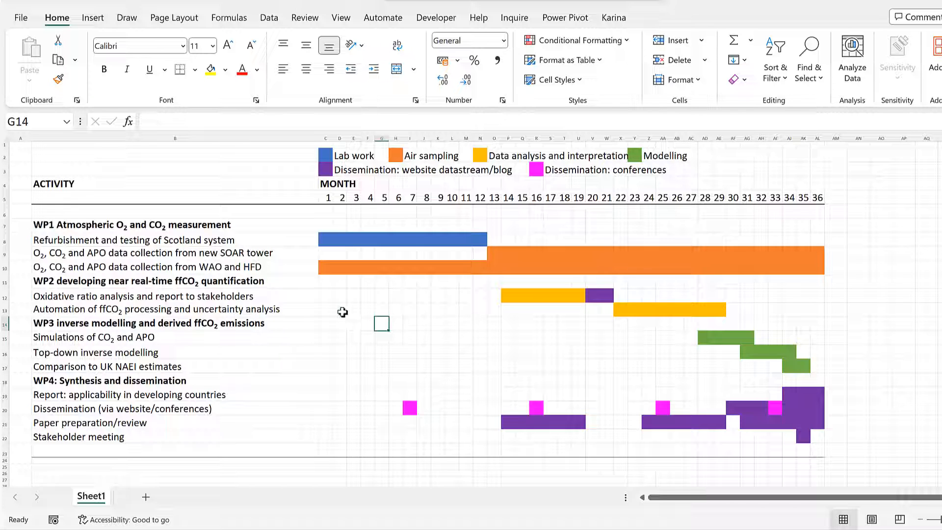
Step: Change the font of the entire Gantt chart, including the legend and headings, to Arial
left_click_drag(21, 152, 847, 468)
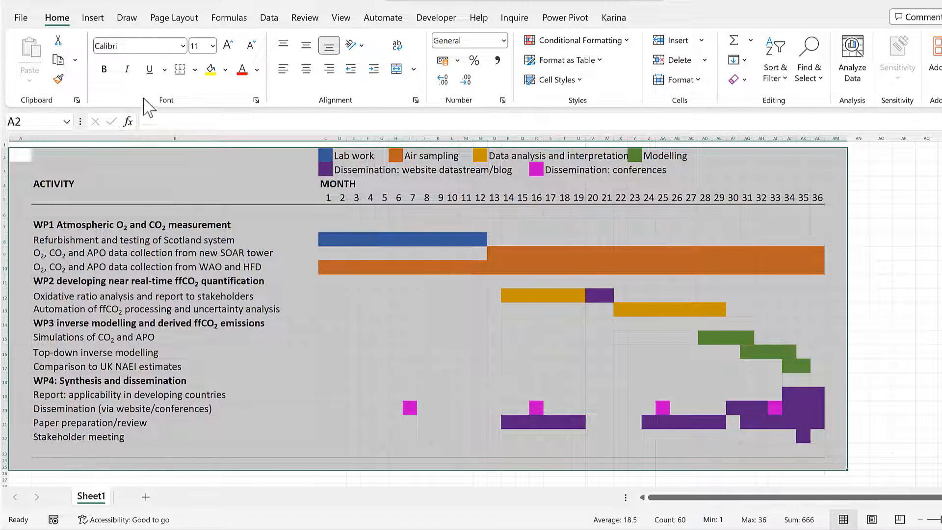
left_click(131, 46)
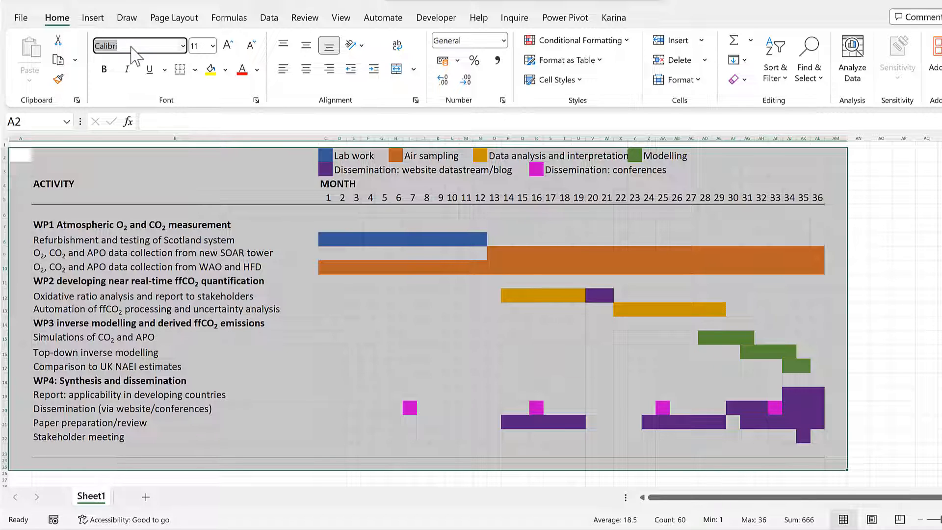
type("Arial")
key("Return")
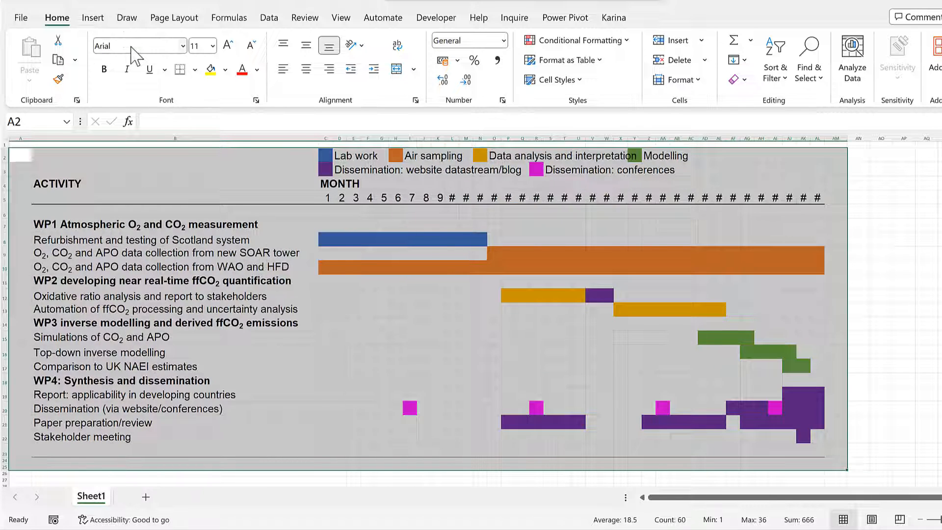
Step: Reduce the font size of the month numbers 1 to 36 in row 5 to 20
left_click_drag(332, 196, 820, 199)
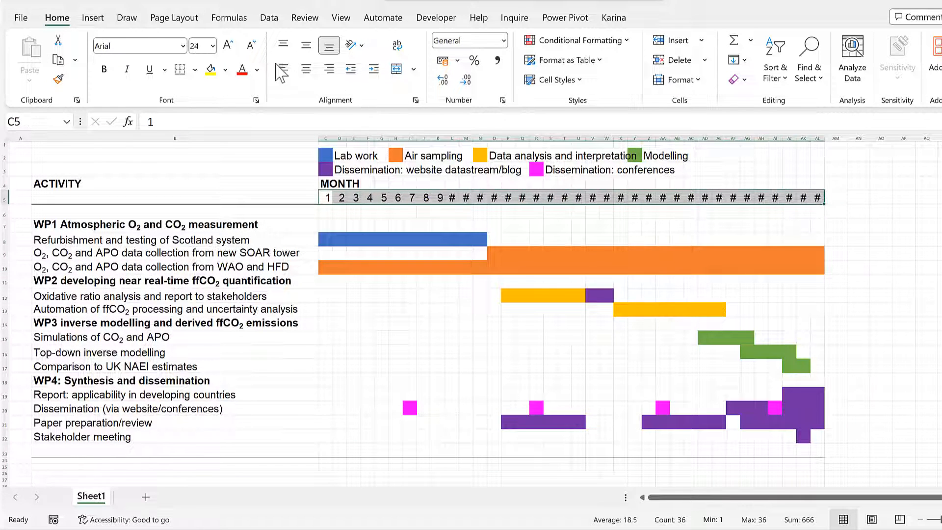
left_click(252, 46)
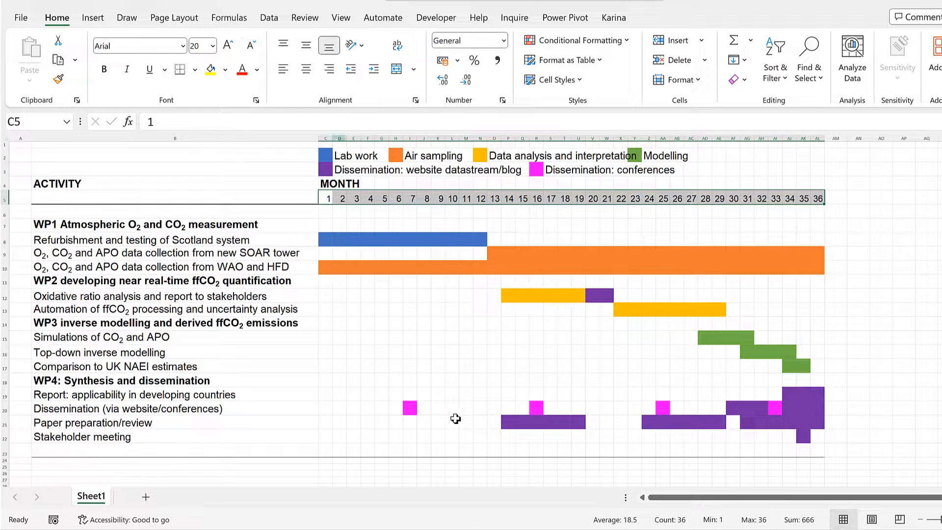
left_click(408, 333)
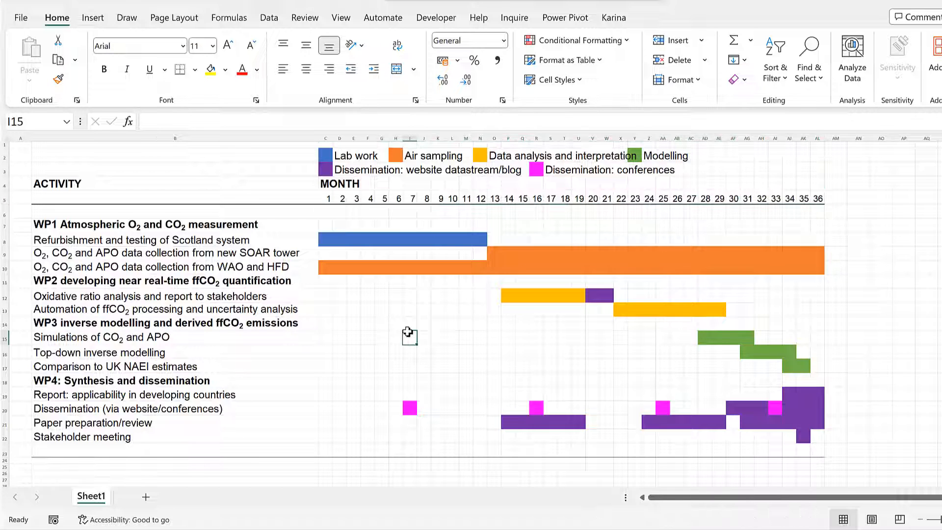
Step: Hide the worksheet's gridlines
left_click(341, 17)
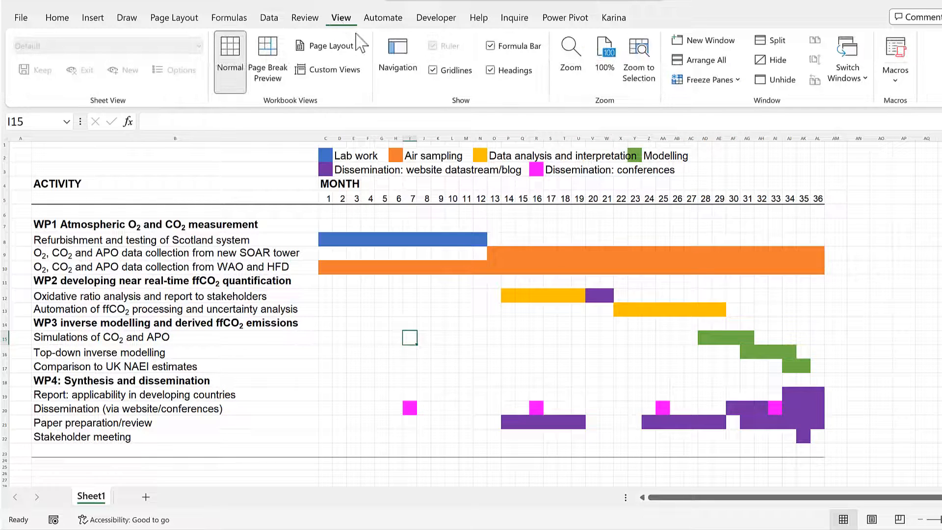
left_click(433, 70)
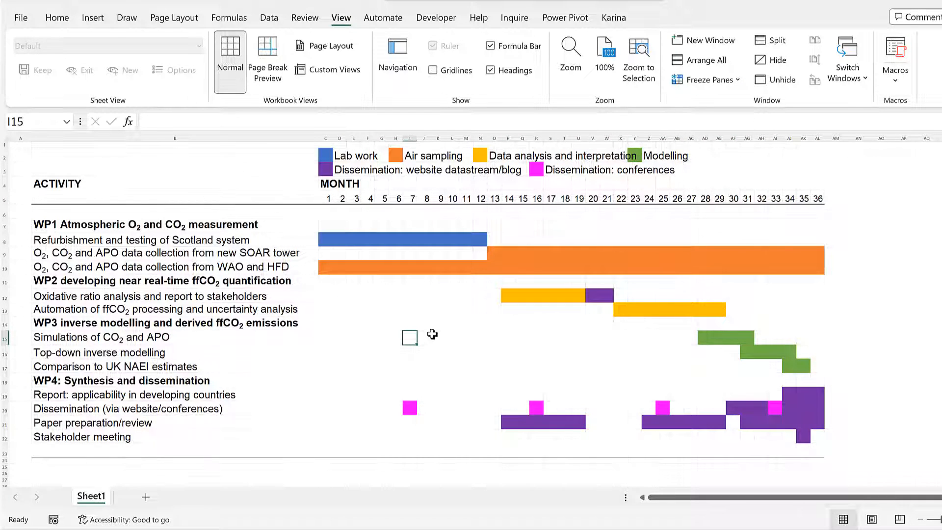
left_click(354, 309)
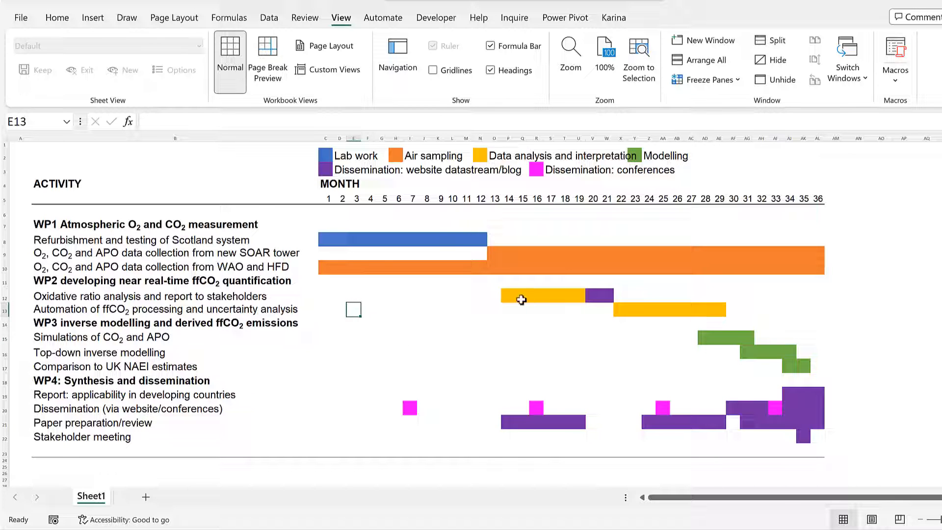
Step: Apply thin solid grey outline and inside borders to the activity and timeline range B6:AL23
left_click_drag(253, 211, 820, 453)
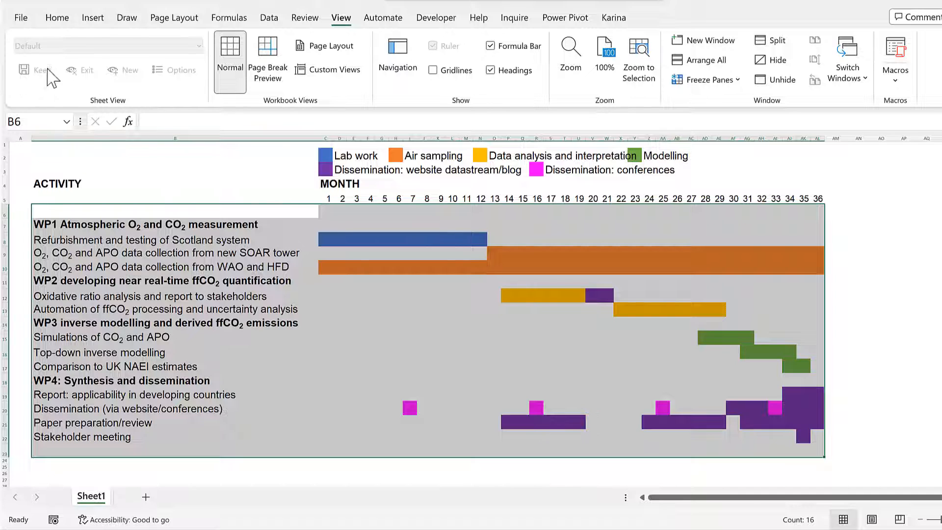
left_click(57, 18)
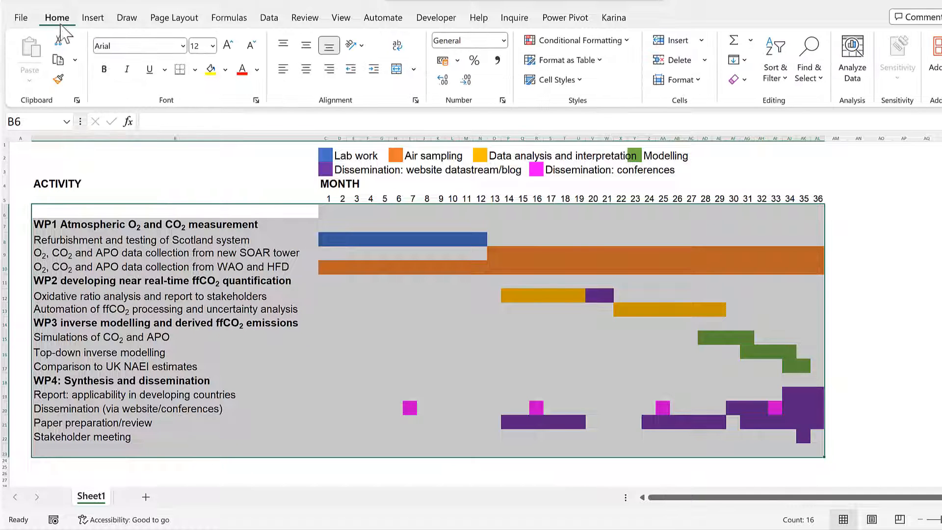
left_click(195, 70)
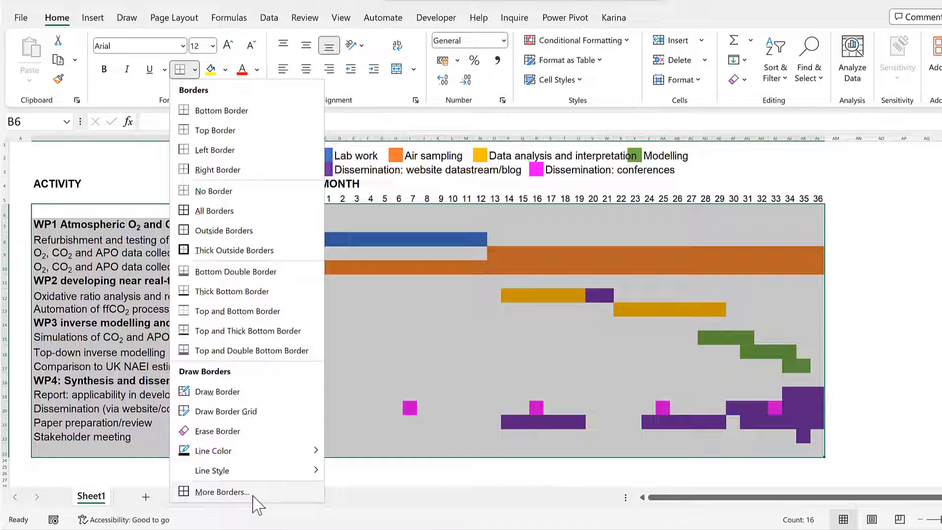
left_click(221, 492)
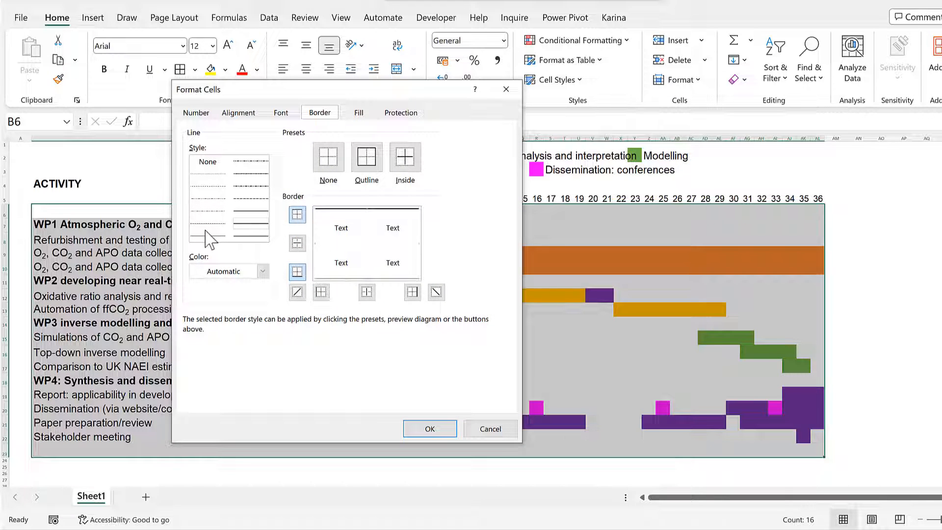
left_click(208, 237)
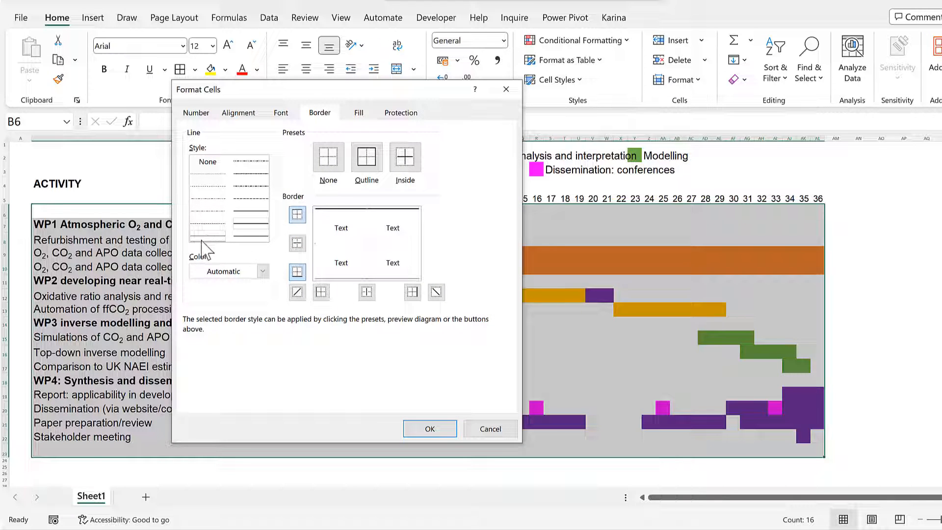
left_click(267, 273)
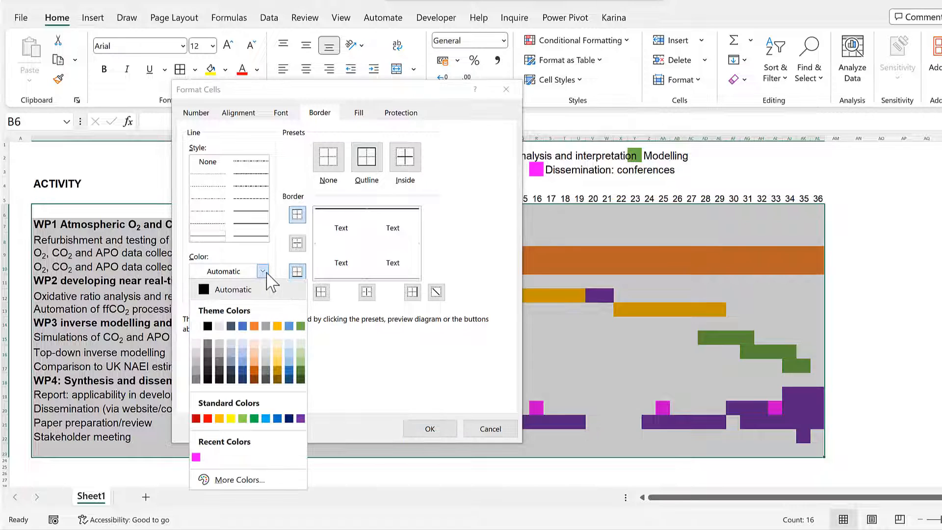
left_click(201, 379)
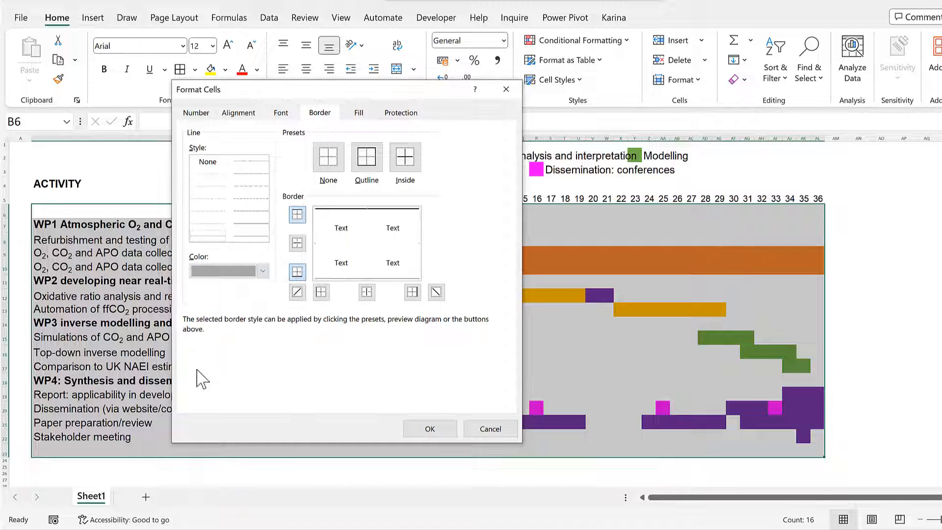
left_click(366, 159)
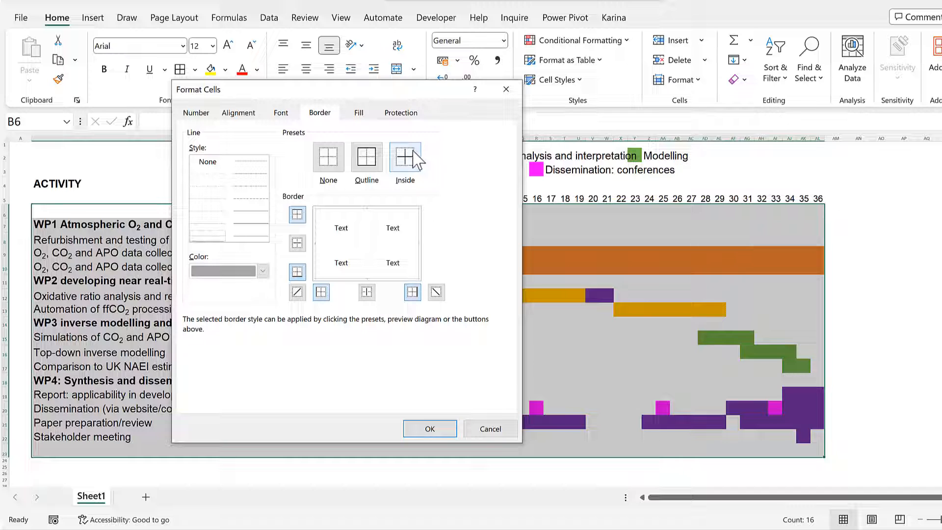
left_click(413, 153)
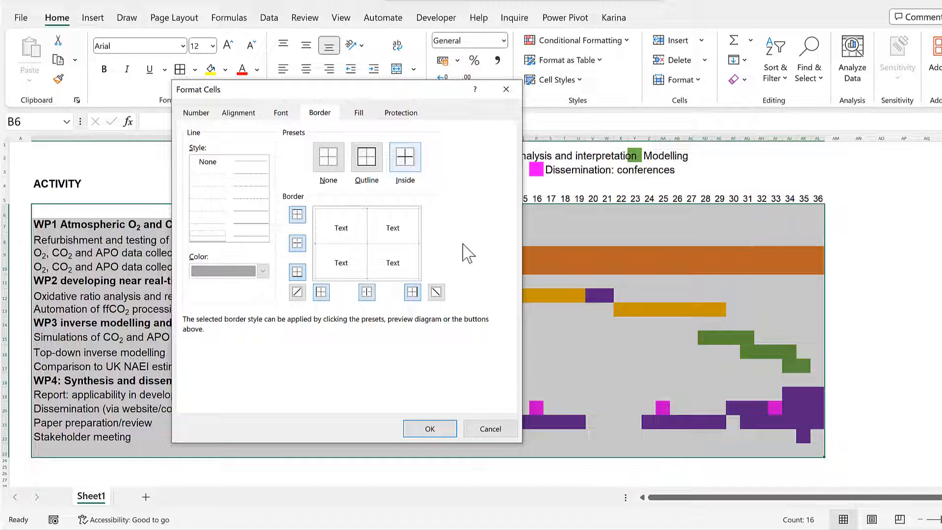
left_click(430, 429)
left_click(480, 351)
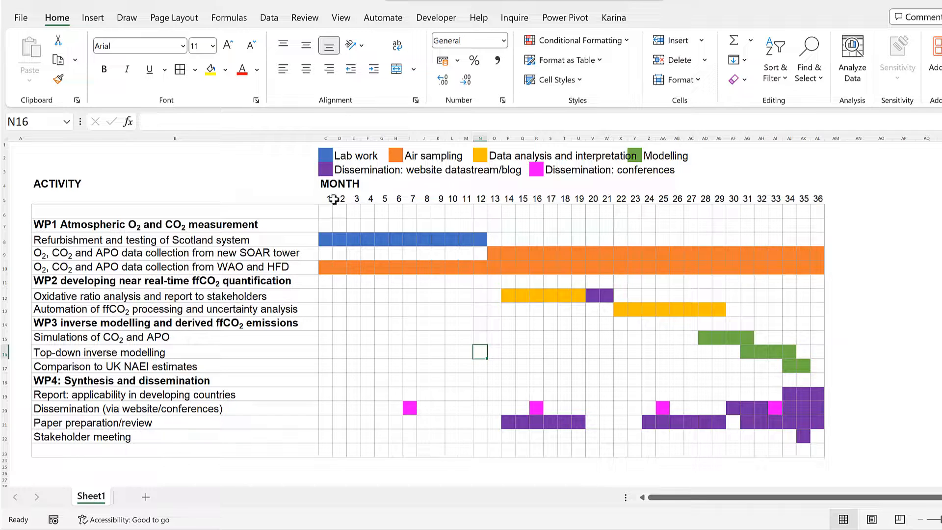
Step: Repeat the same grey border formatting on the month number cells C5:AL5
left_click_drag(333, 199, 818, 198)
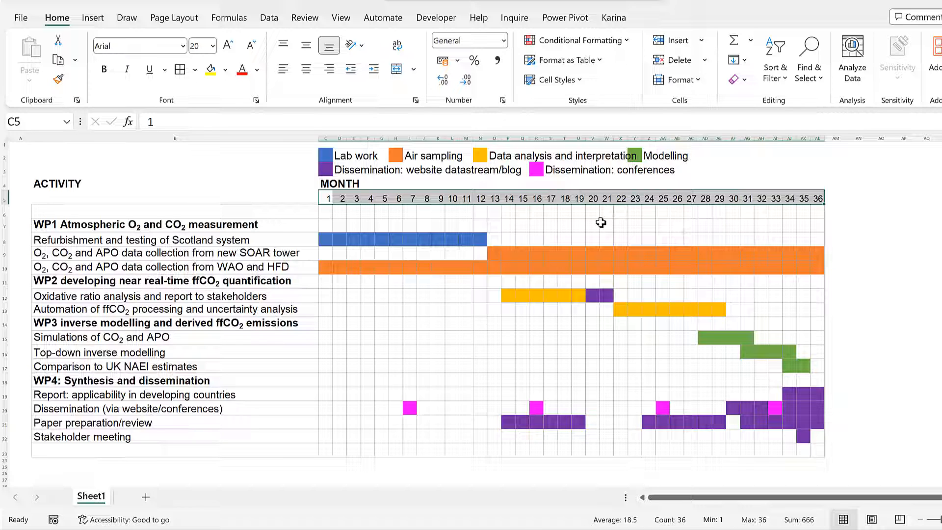
key("F4")
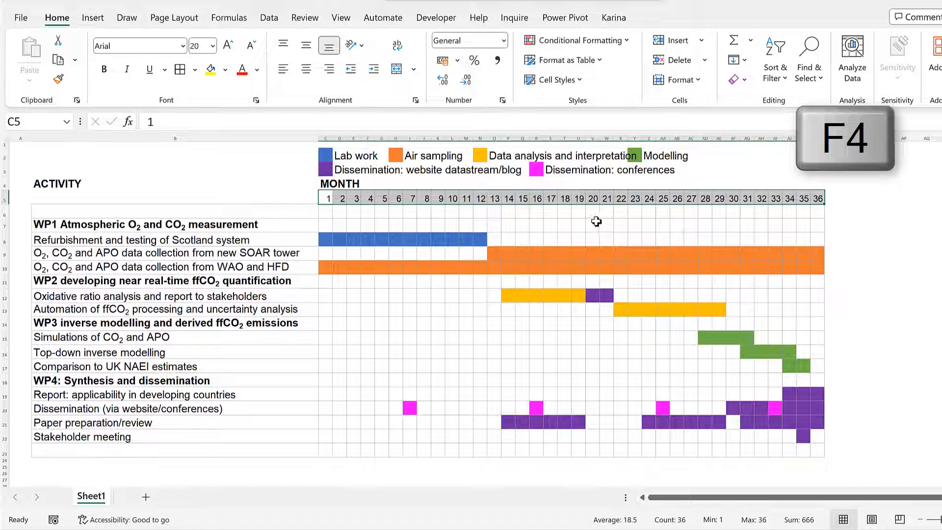
left_click(596, 222)
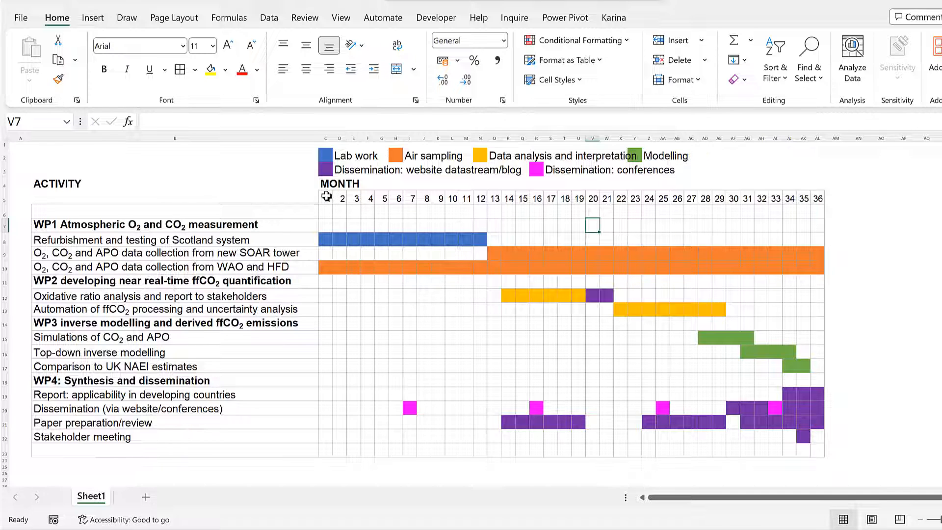
Step: Centre the month numbers in C5:AL5 both vertically and horizontally
left_click_drag(326, 197, 818, 199)
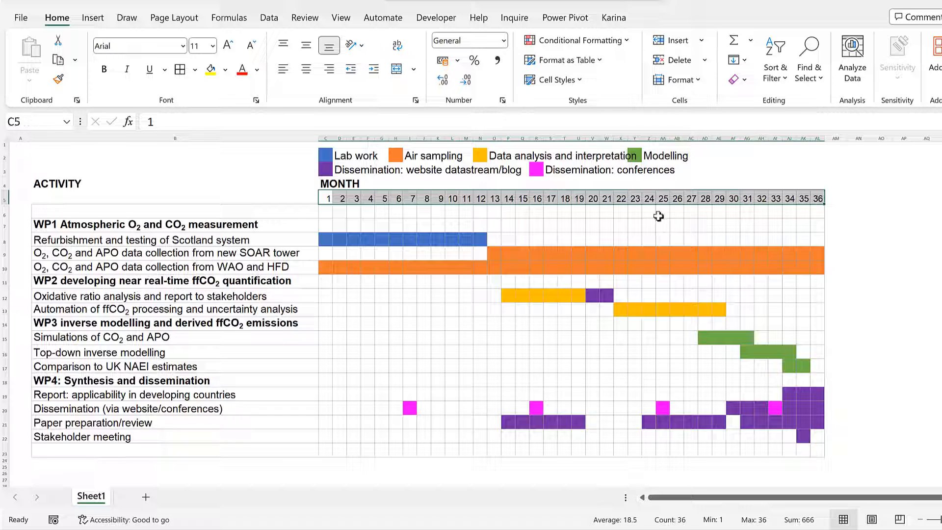
left_click(305, 46)
left_click(306, 68)
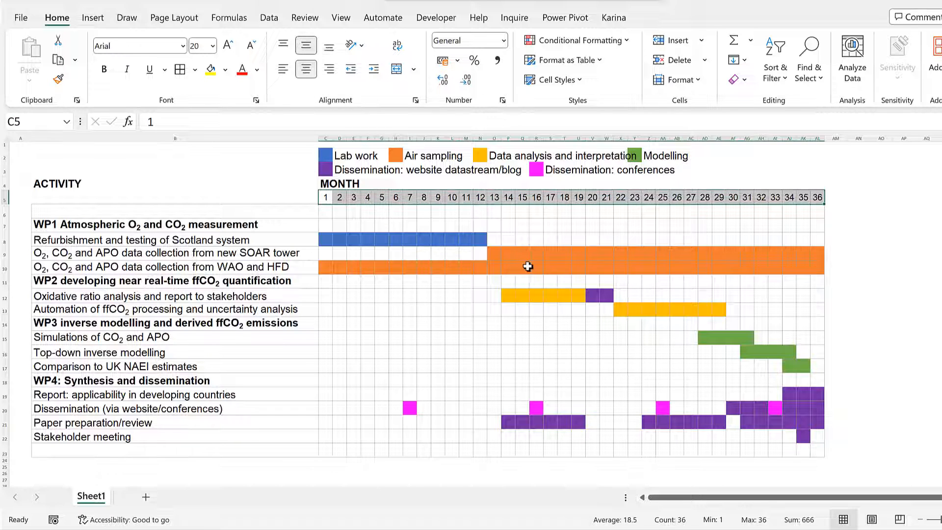
Step: Apply the custom number format 00 to the month numbers in C5:AL5 for two-digit display
left_click(502, 100)
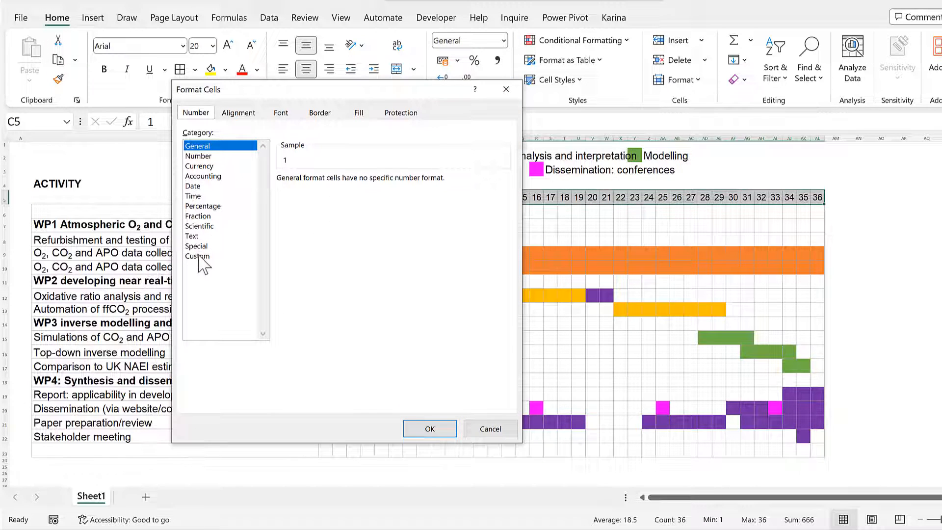
left_click(198, 257)
left_click_drag(339, 192, 283, 191)
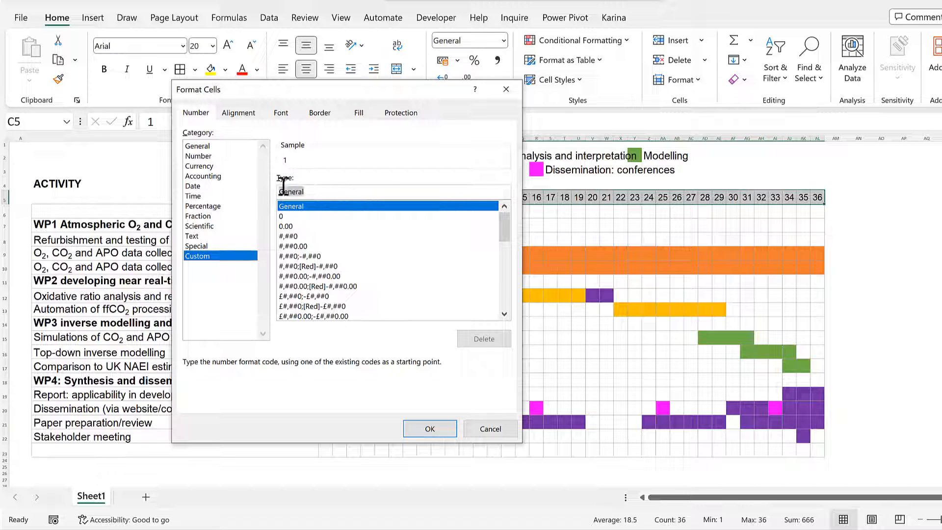
type("00")
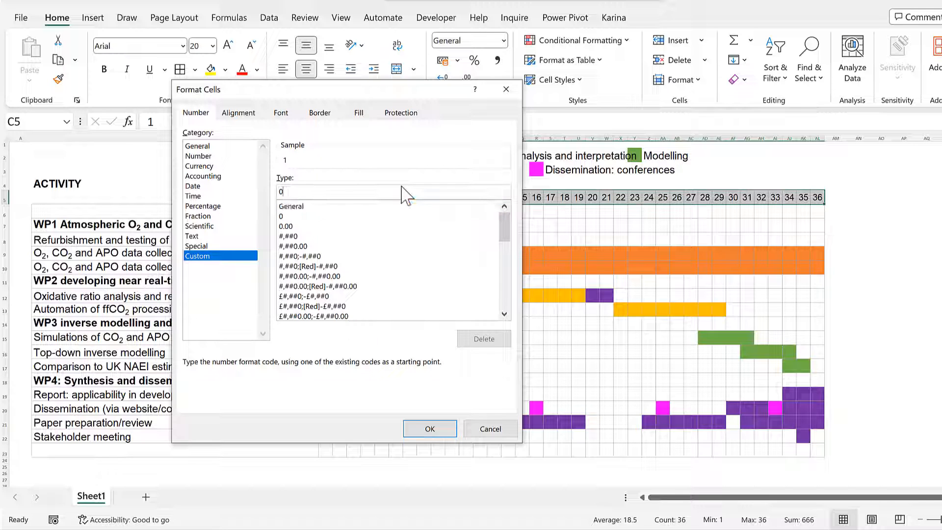
left_click(443, 437)
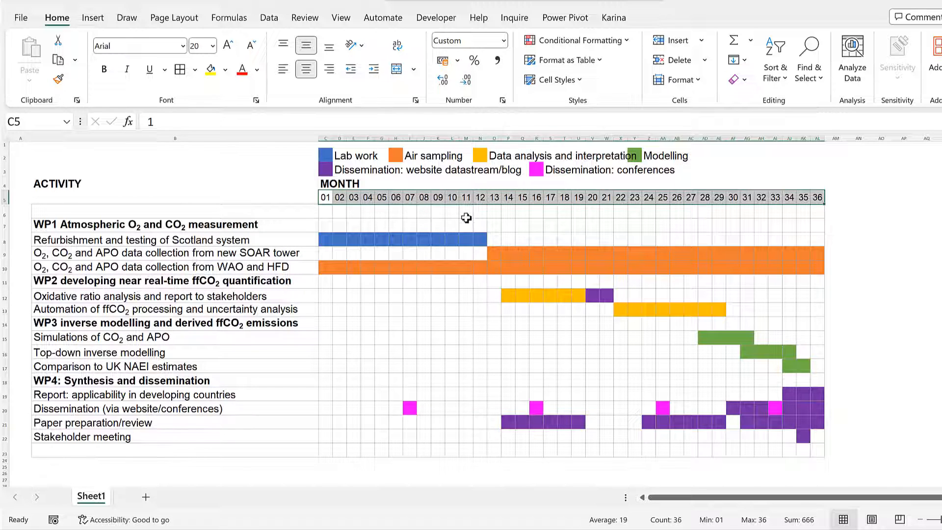
left_click(466, 218)
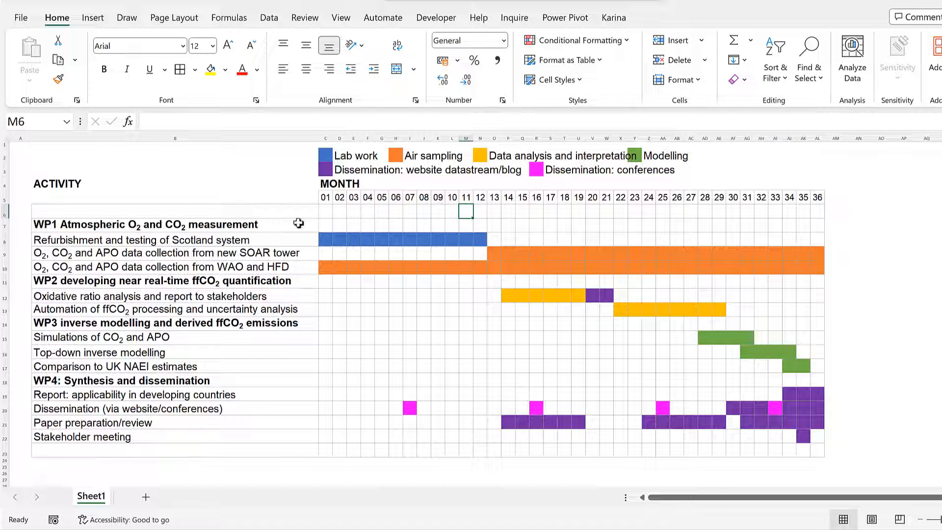
Step: Apply a thin outline border in the Automatic colour around the activity and timeline range B6:AL23
left_click_drag(298, 213, 815, 449)
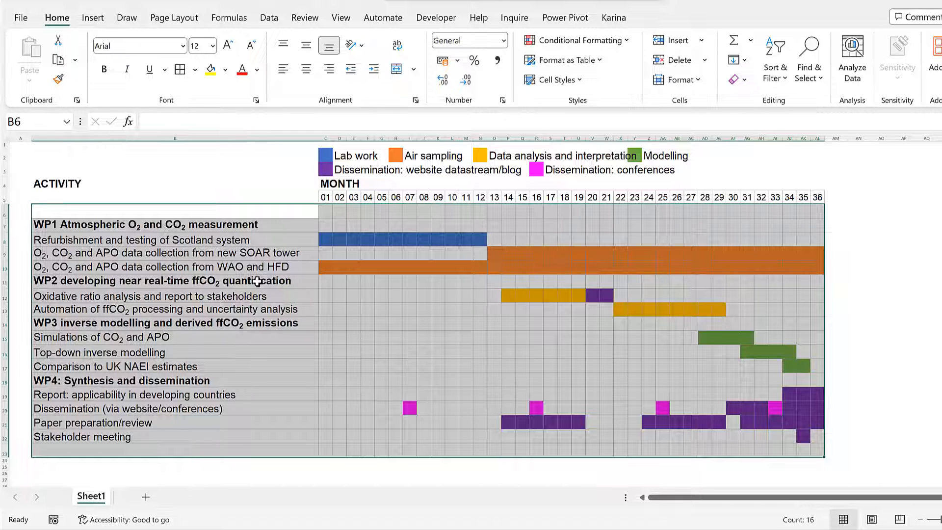
left_click(195, 70)
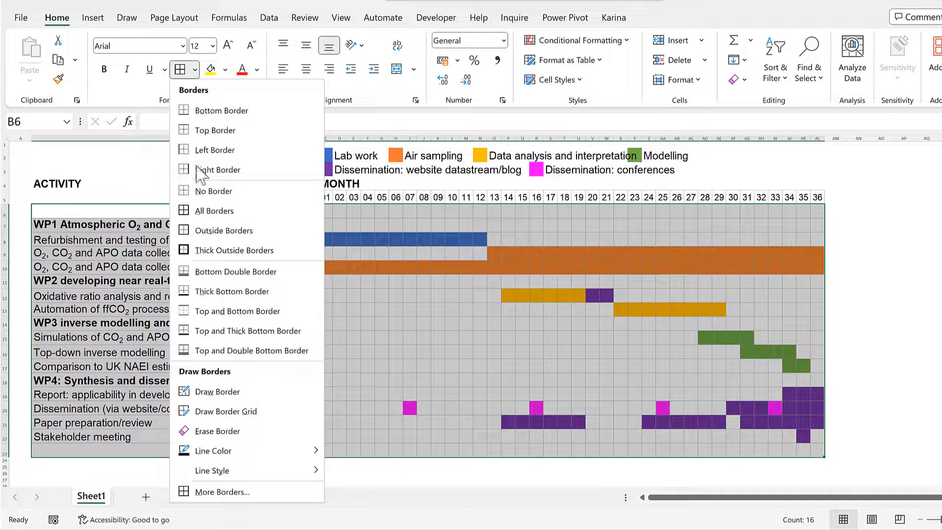
left_click(253, 490)
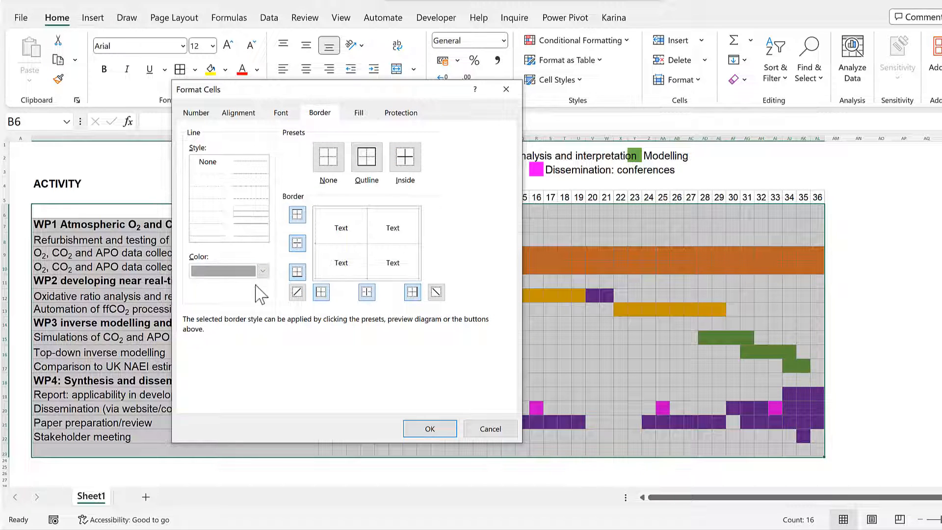
left_click(263, 271)
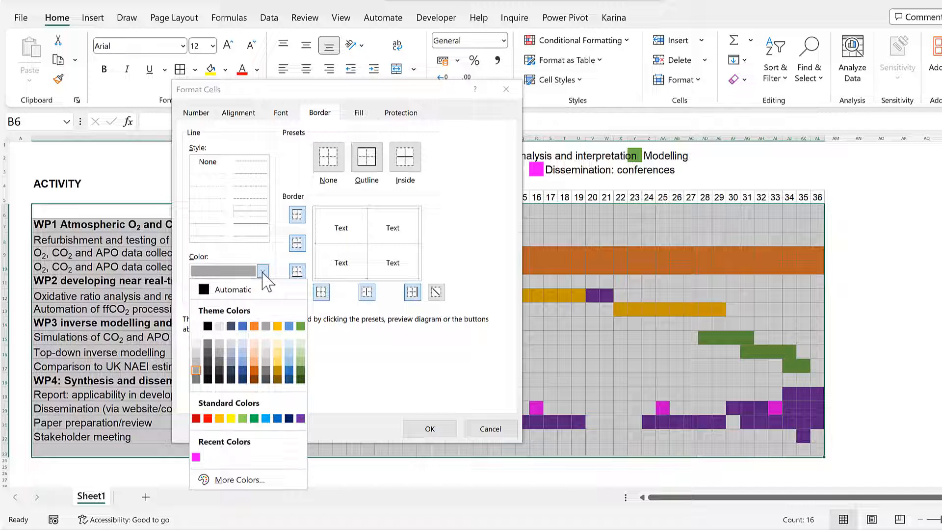
left_click(233, 289)
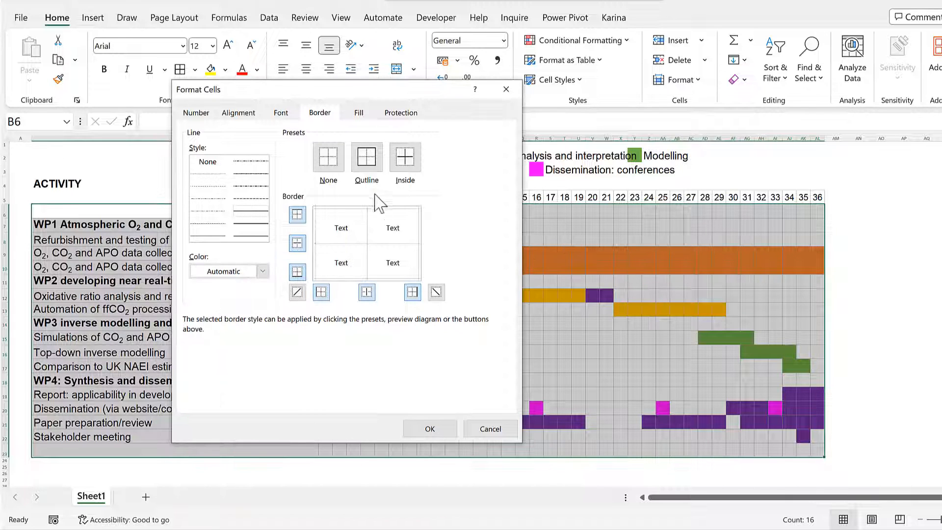
left_click(371, 158)
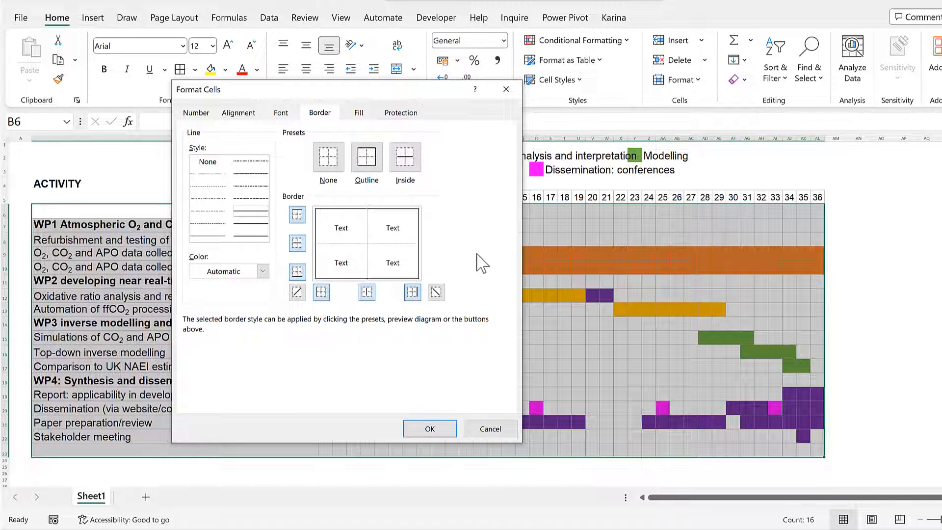
left_click(428, 429)
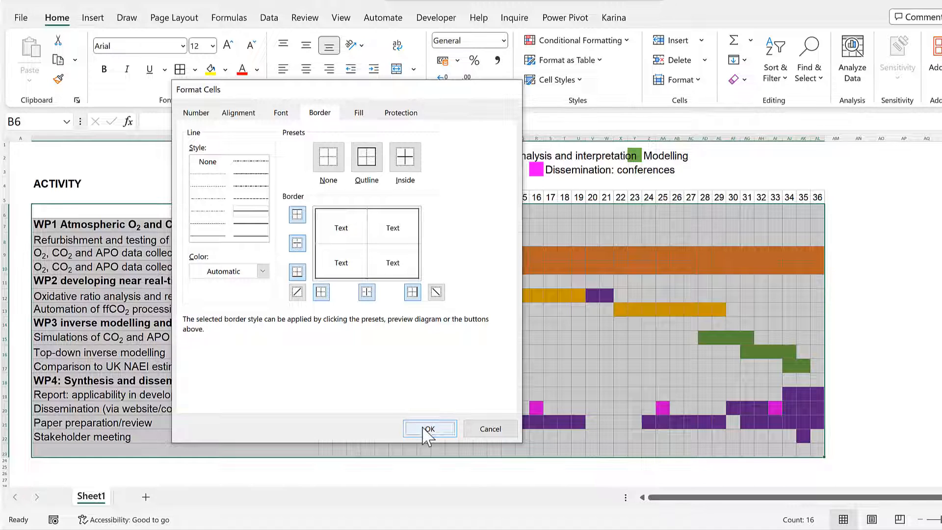
left_click(465, 310)
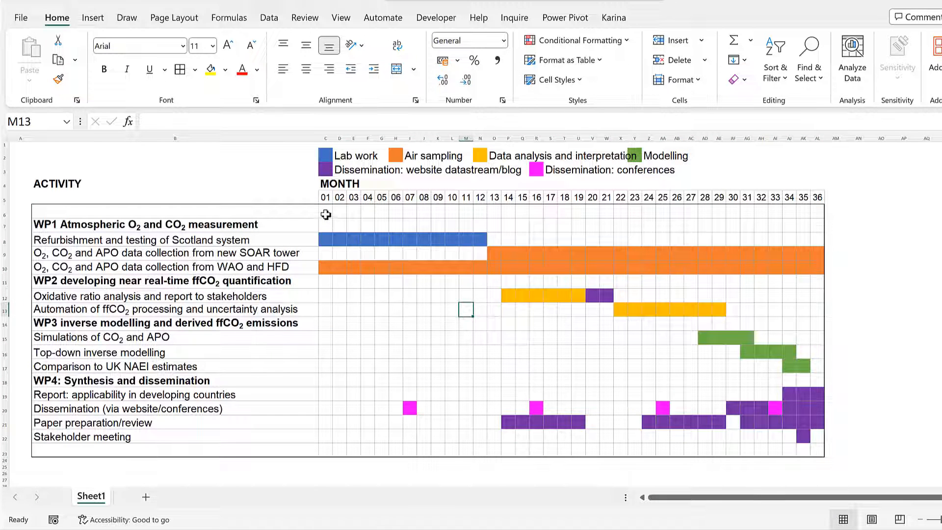
Step: Repeat the black outline border on the year blocks C6:N23 and O6:Z23 and on the month header C5:AL5
left_click_drag(325, 214, 475, 448)
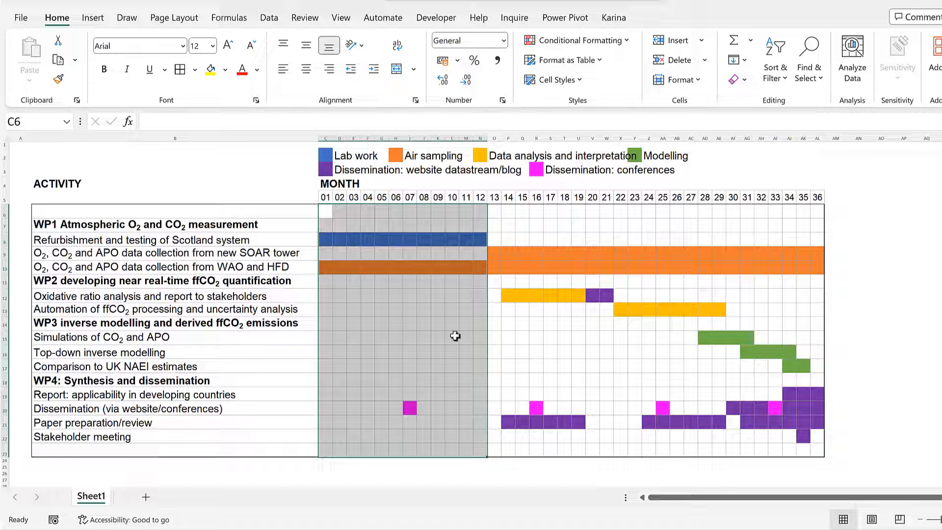
key("F4")
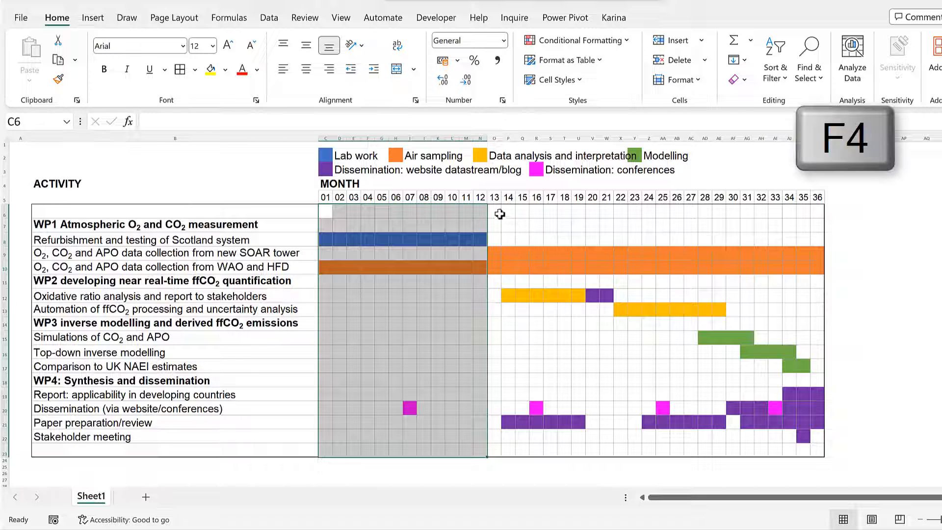
left_click_drag(495, 212, 621, 268)
left_click_drag(642, 374, 646, 447)
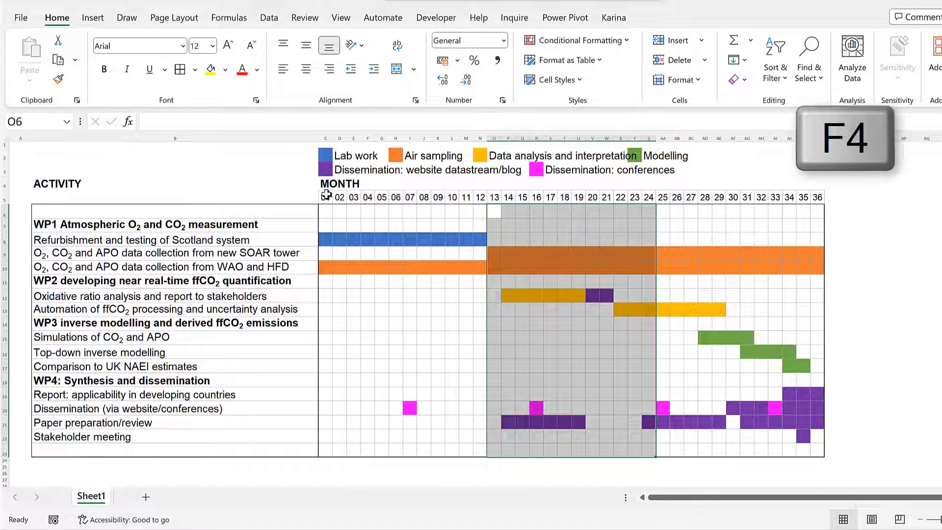
left_click_drag(325, 197, 818, 196)
left_click(747, 225)
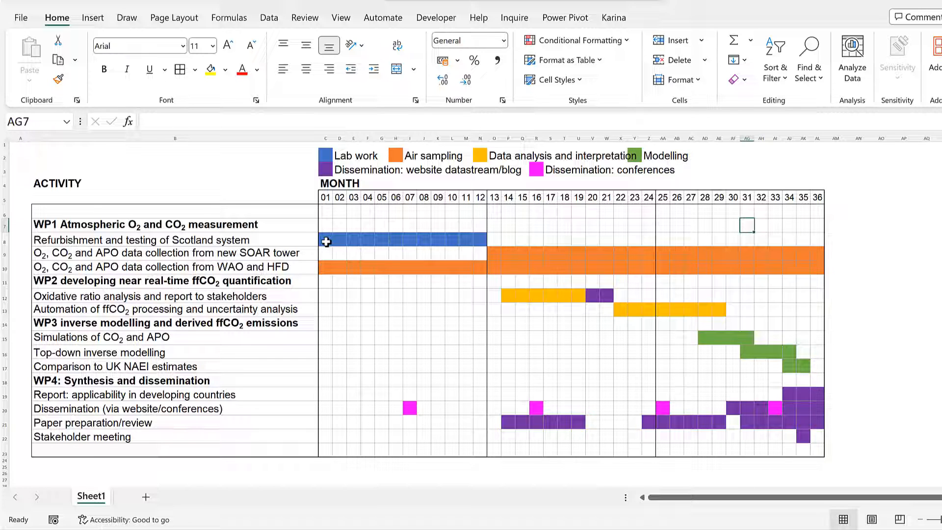
Step: Outline the blue Lab work bar C8:N8 in the Automatic colour and remove its inside vertical borders
left_click_drag(326, 241, 479, 242)
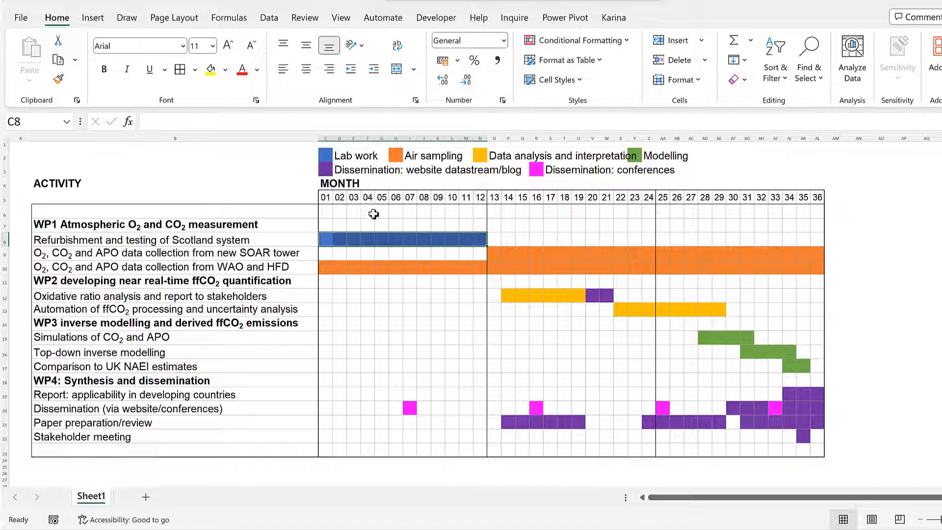
left_click(195, 69)
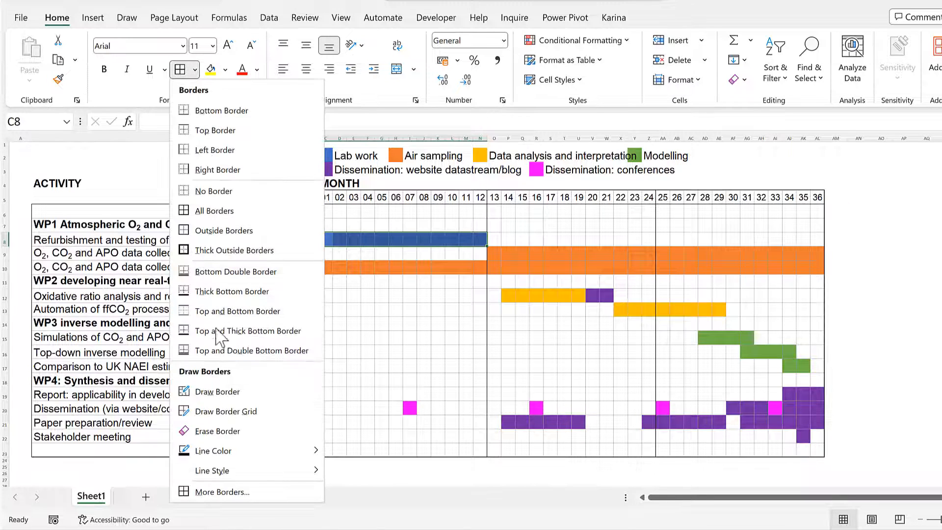
left_click(265, 492)
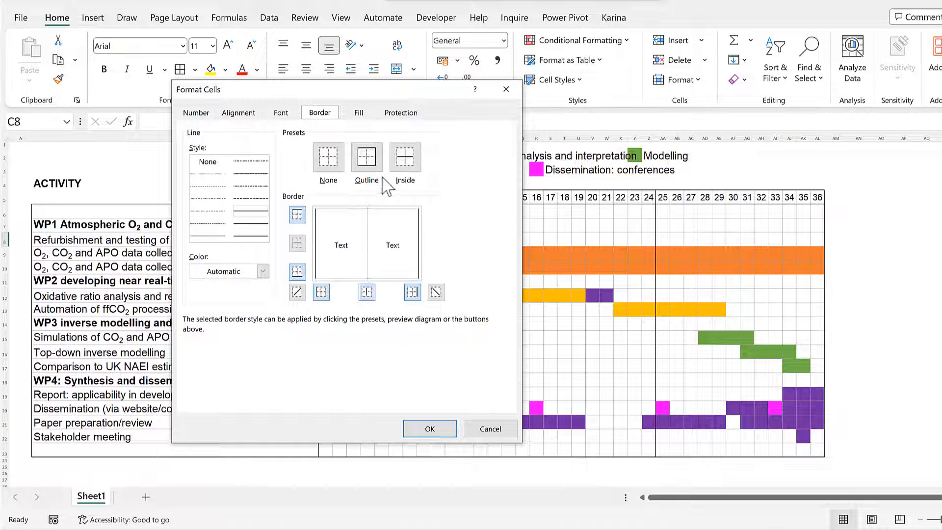
left_click(372, 165)
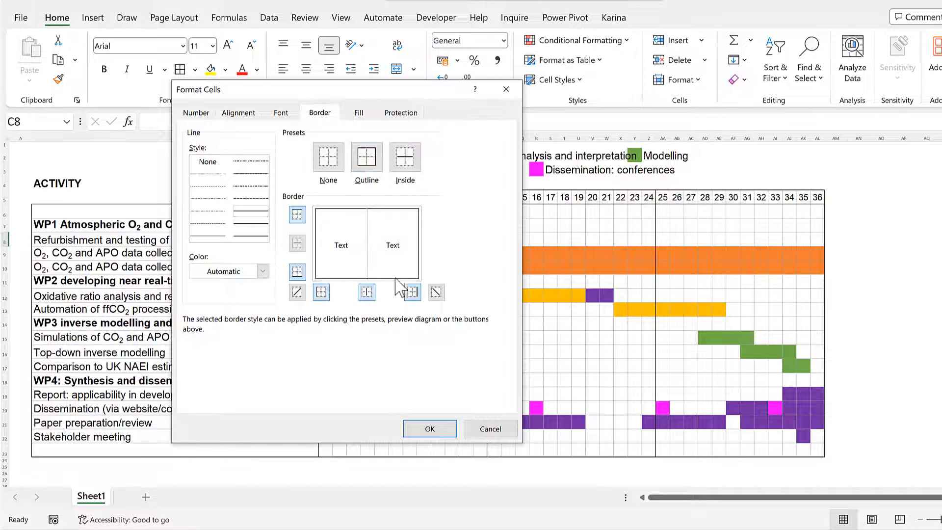
left_click(367, 293)
left_click(367, 294)
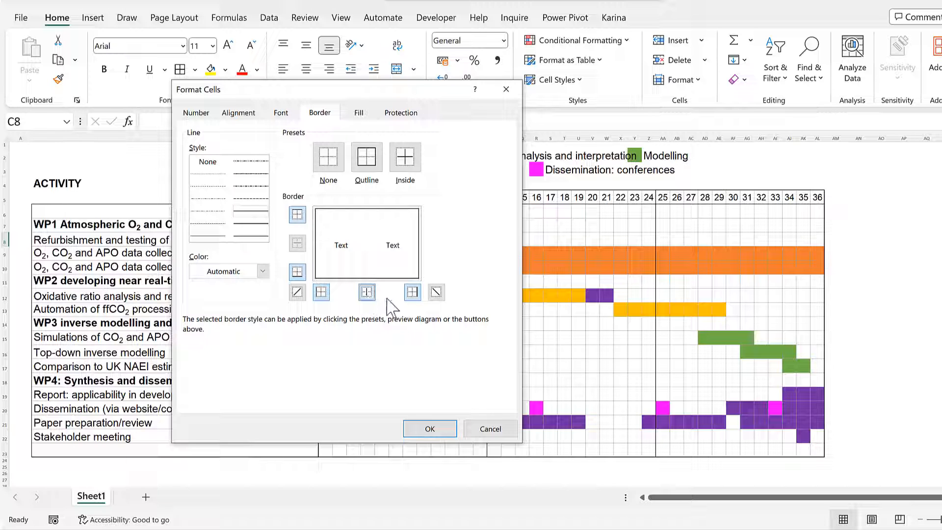
left_click(430, 428)
Step: Repeat the outline-only border on the two orange data collection bars under WP1
left_click(499, 255)
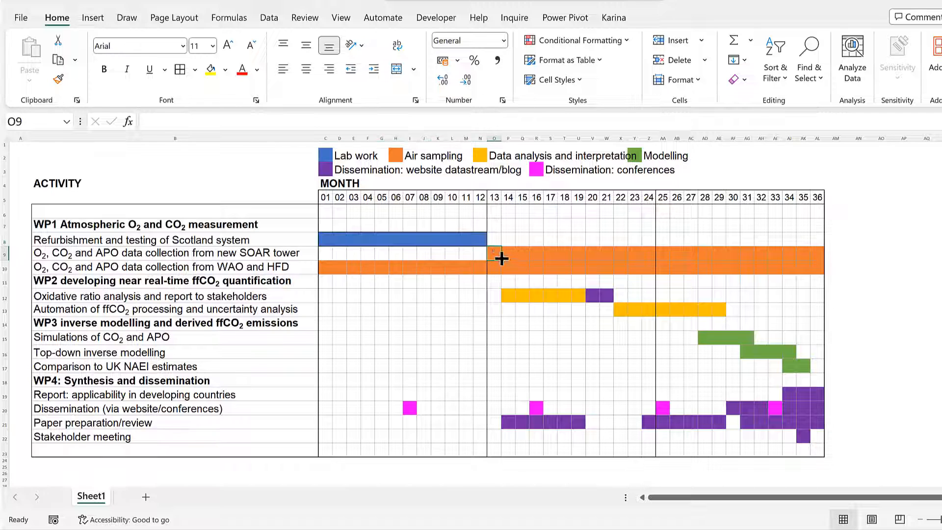
left_click_drag(497, 252, 816, 252)
key("F4")
left_click_drag(326, 269, 816, 267)
key("F4")
key("F4")
Step: Repeat the outline-only border on the WP2 and WP3 bars and the purple report bar under WP4
left_click_drag(509, 296, 790, 352)
key("F4")
key("F4")
key("F4")
left_click_drag(789, 366, 802, 366)
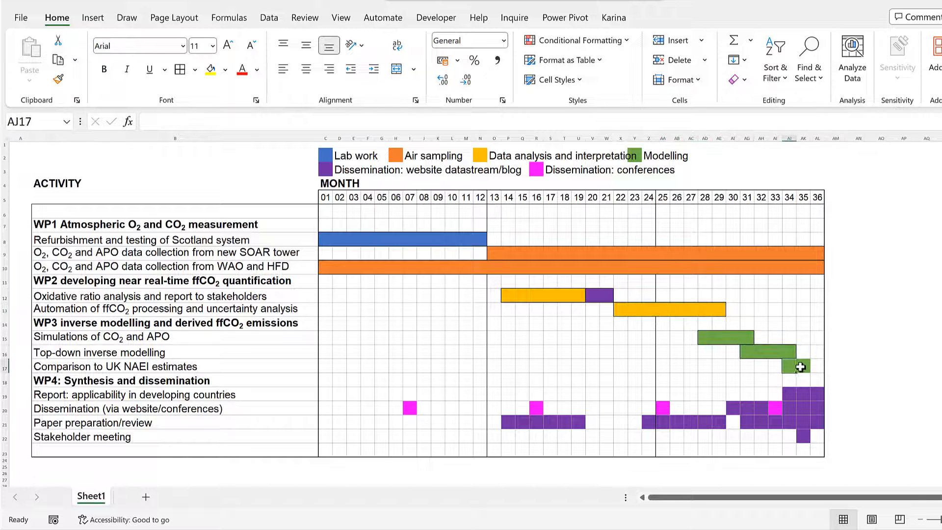
key("F4")
key("F4")
Step: Repeat the black outline on the pink conference cells in months 07, 16 and 25 of the Dissemination row
left_click(409, 409)
key("F4")
left_click(537, 408)
key("F4")
left_click(663, 408)
key("F4")
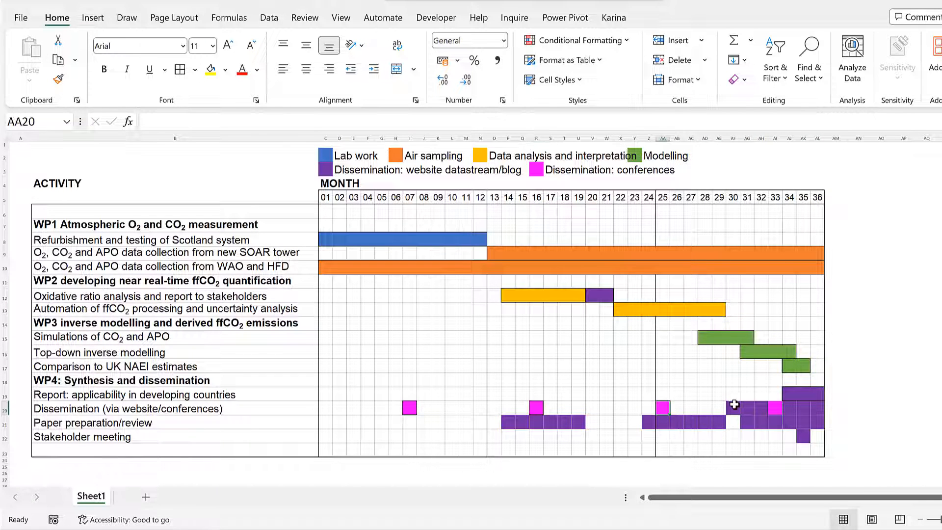
Step: Repeat the outline-only border on the remaining Dissemination, Paper preparation/review and Stakeholder meeting cells
left_click_drag(733, 407, 814, 408)
key("F4")
key("F4")
left_click_drag(507, 422, 579, 422)
key("F4")
left_click_drag(648, 422, 818, 422)
key("F4")
key("F4")
left_click(807, 435)
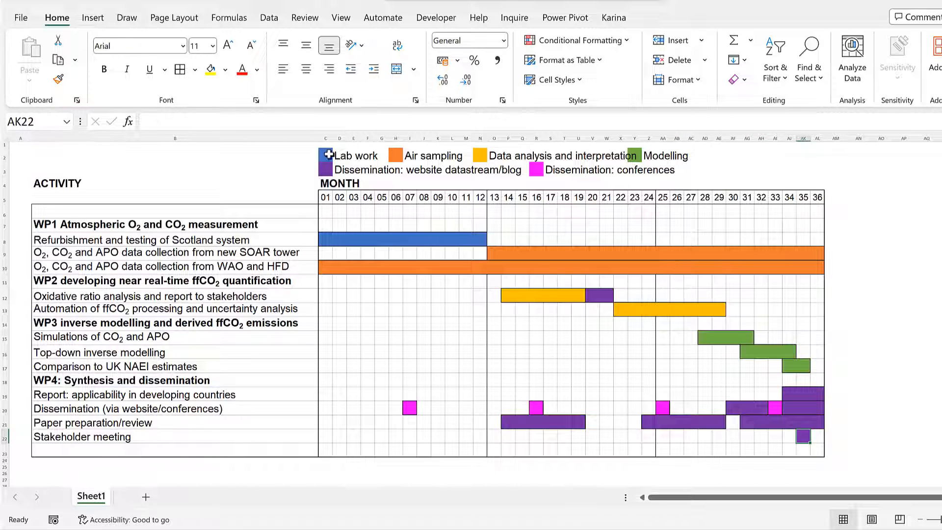
Step: Repeat the black outline on all six legend colour squares above the timeline
left_click(328, 155)
key("F4")
left_click(396, 155)
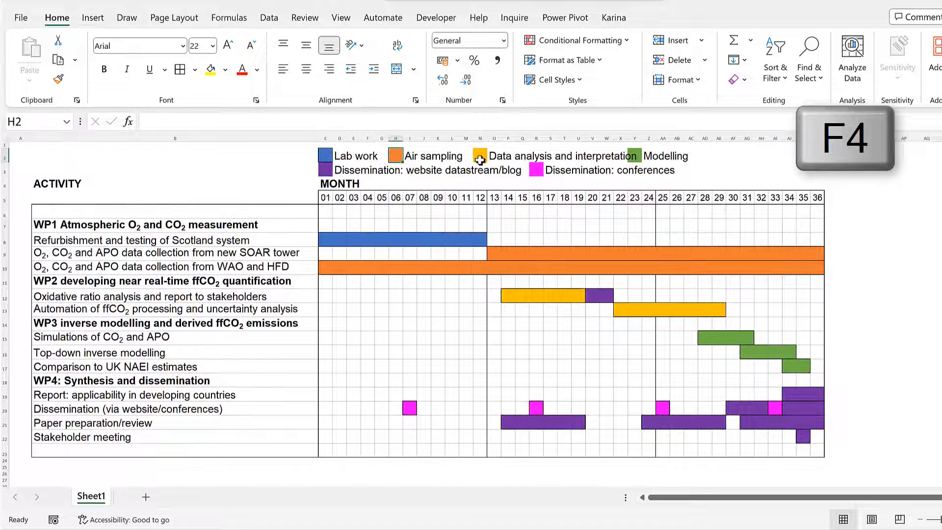
key("F4")
left_click(479, 156)
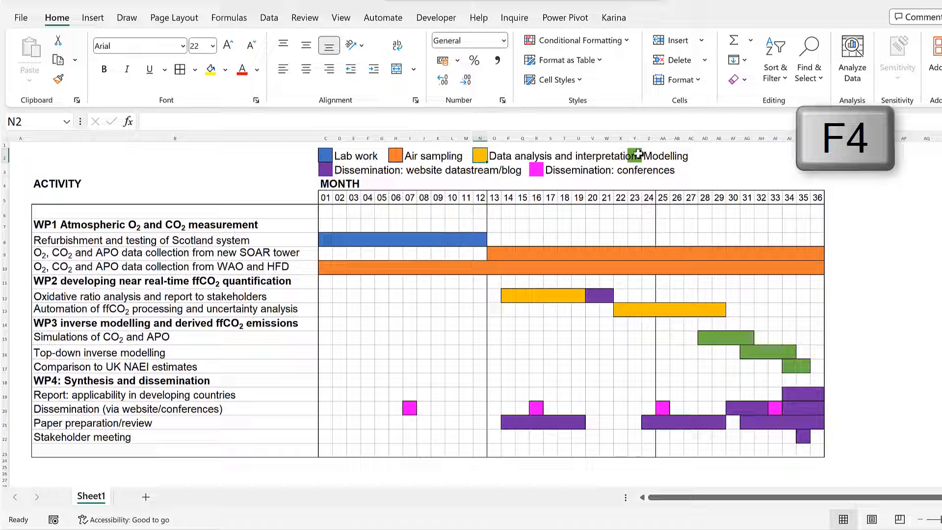
left_click(635, 155)
left_click(334, 170)
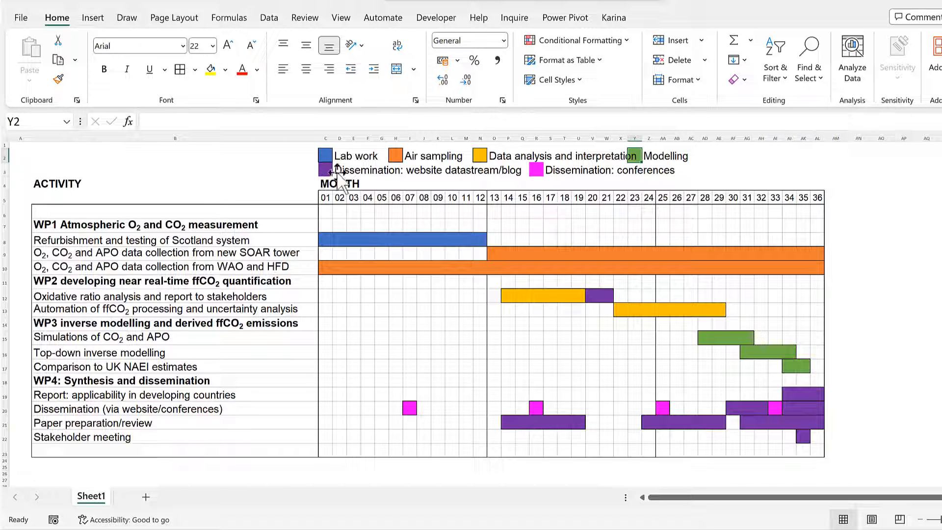
left_click(536, 170)
left_click(539, 224)
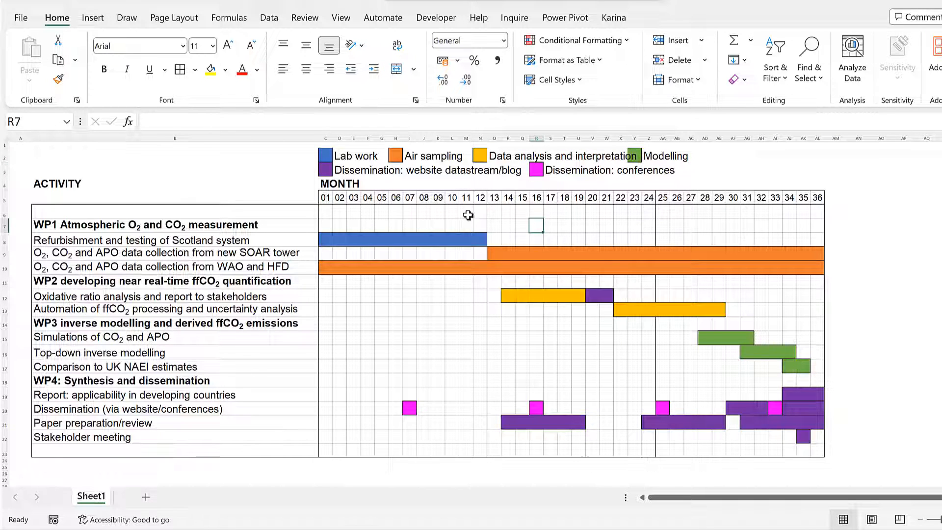
Step: Insert a row between the two legend lines, above row 3, and clear its inherited formats
left_click(4, 169)
right_click(4, 170)
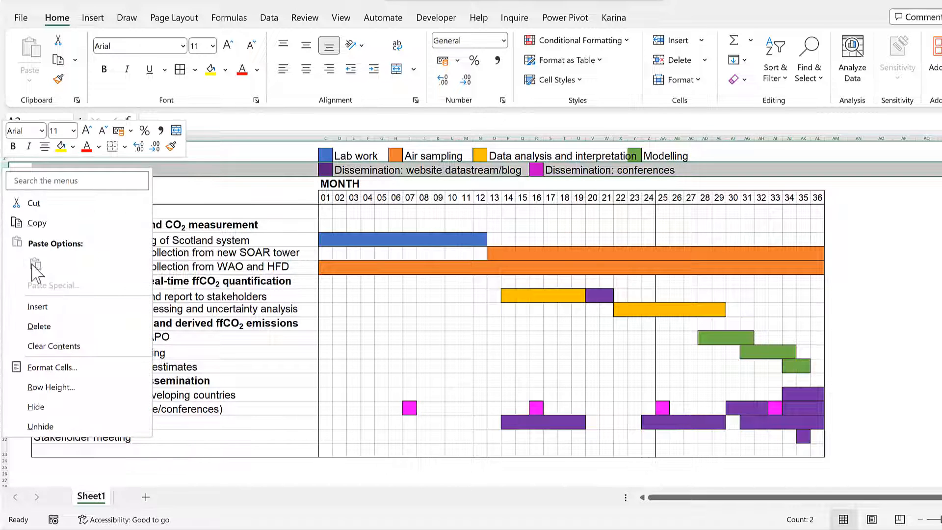
left_click(44, 306)
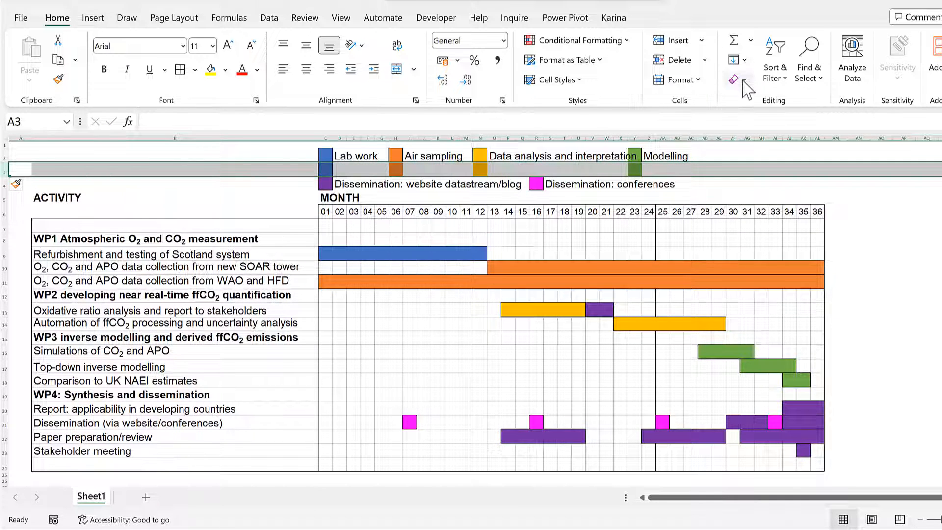
left_click(742, 80)
left_click(779, 123)
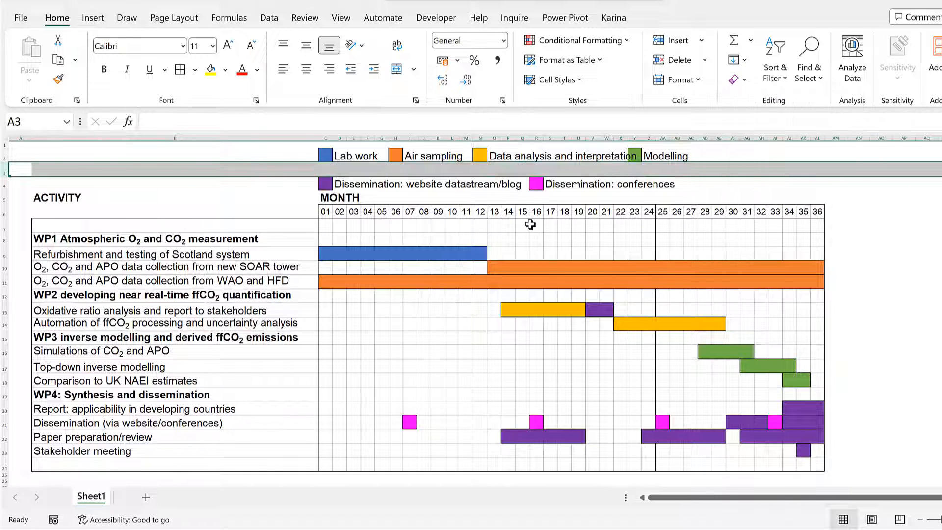
Step: Insert a row above the ACTIVITY and MONTH headings in row 5 and clear its inherited formats
left_click(6, 200)
right_click(6, 200)
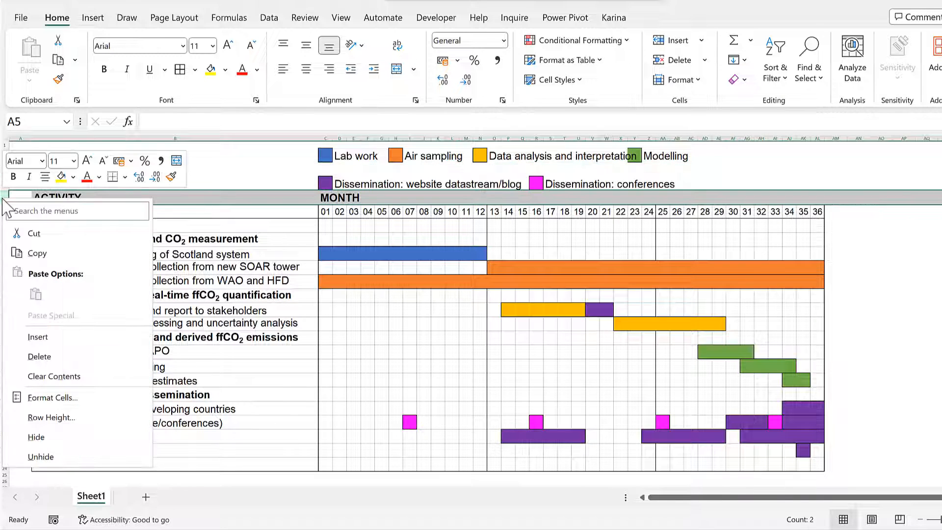
left_click(78, 337)
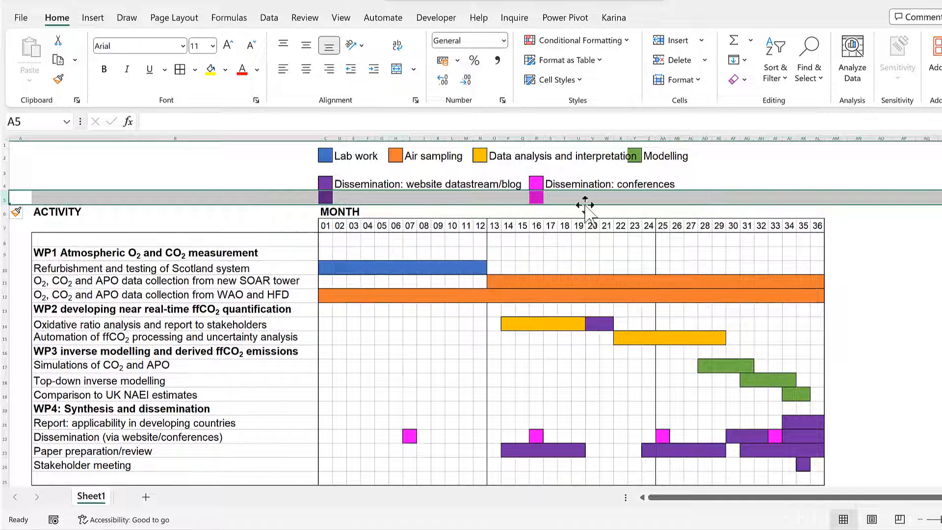
left_click(744, 80)
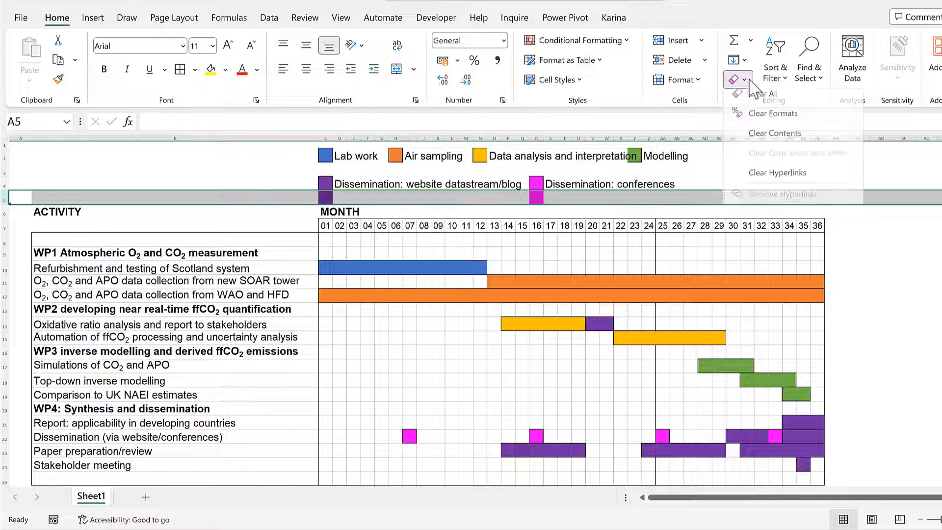
left_click(784, 121)
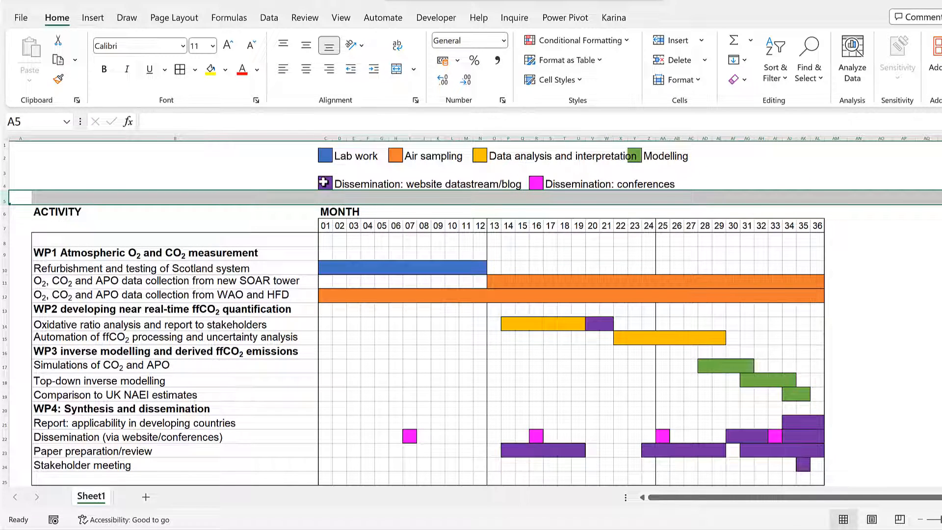
Step: Move the website dissemination legend entry to M4:N4 and the Air sampling entry beneath Lab work in C4:D4
left_click_drag(325, 184, 481, 183)
left_click(391, 154)
left_click_drag(416, 157, 341, 189)
Step: Move the Data analysis and interpretation legend entry to I2:J2 and the website dissemination entry beneath it in I4:J4
left_click(495, 157)
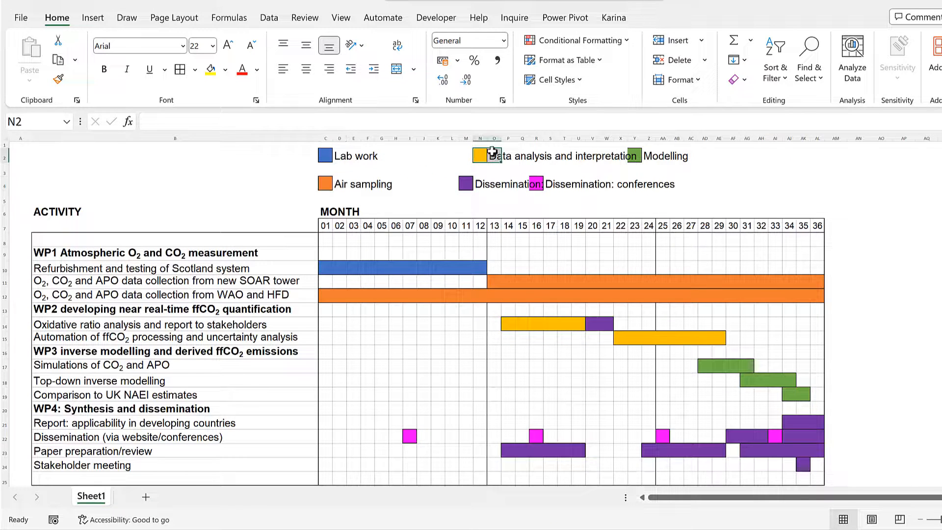
left_click_drag(489, 149, 431, 161)
left_click(465, 186)
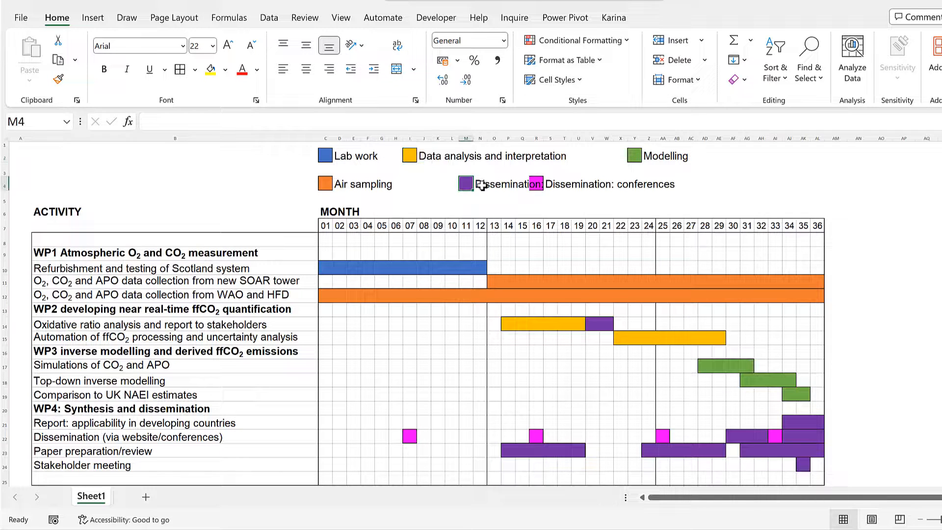
left_click_drag(479, 185, 409, 190)
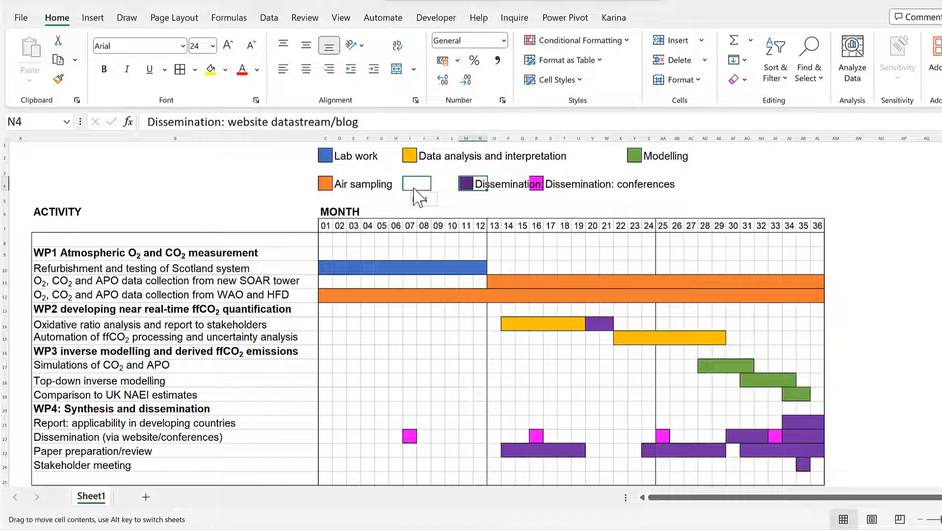
Step: Move the conferences dissemination legend entry to Y4:Z4, beneath the Modelling entry
left_click_drag(539, 184, 656, 185)
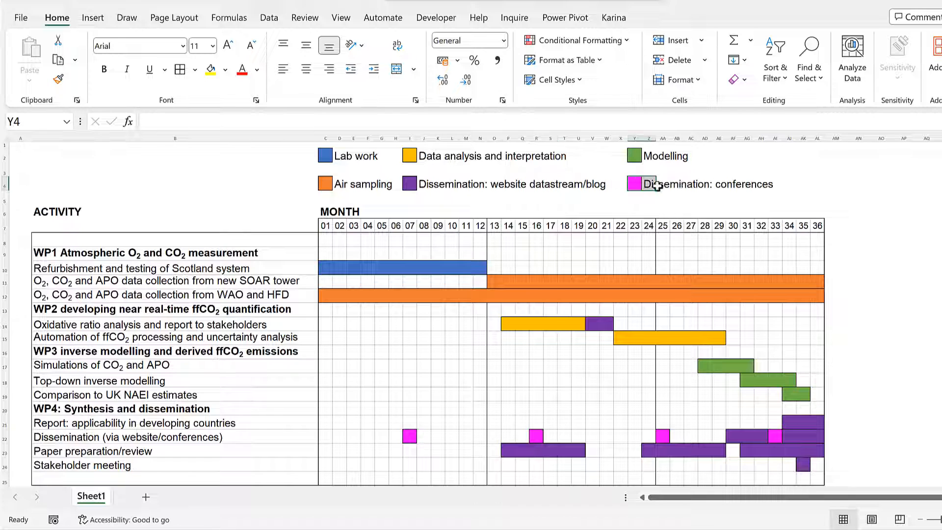
left_click(733, 157)
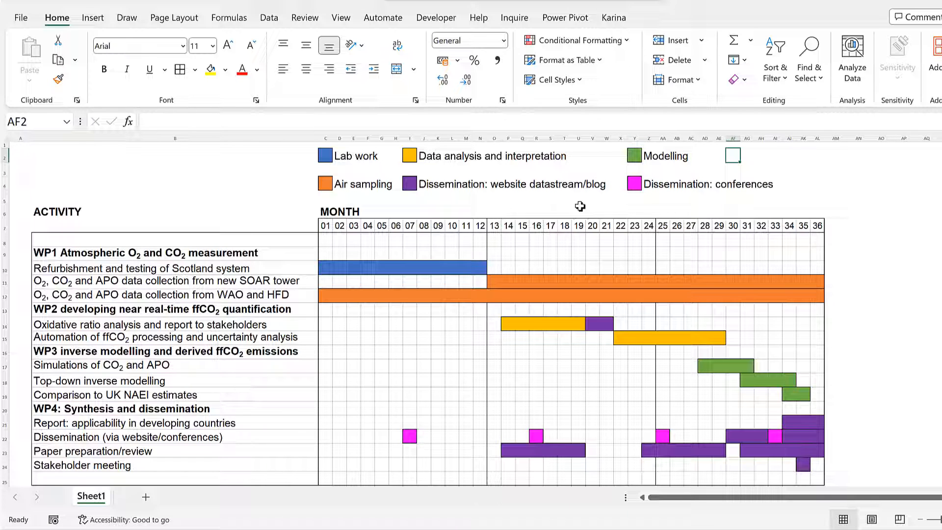
Step: Shrink the heights of spacer rows 3 and 5 to tighten the gaps between the legend lines and above the headings
left_click(5, 169)
left_click_drag(14, 175, 44, 166)
left_click(5, 189)
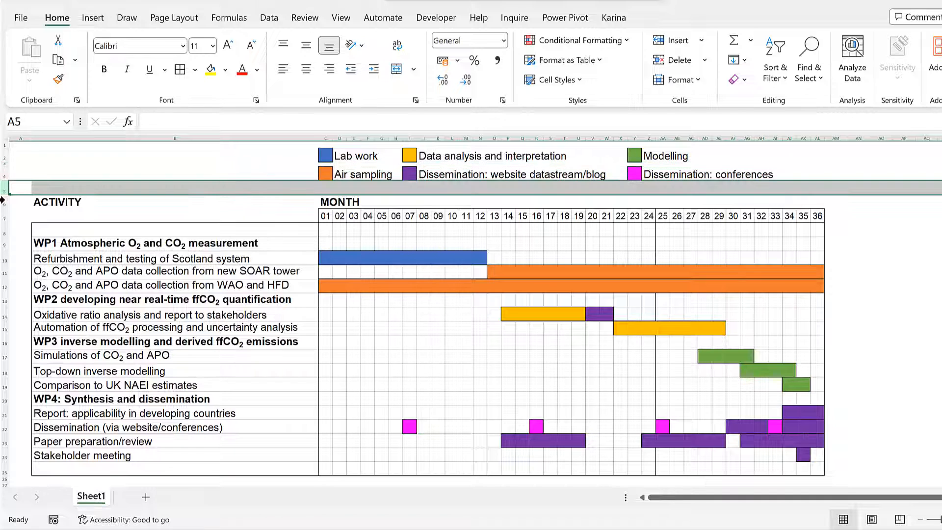
left_click_drag(8, 194, 22, 187)
left_click(427, 320)
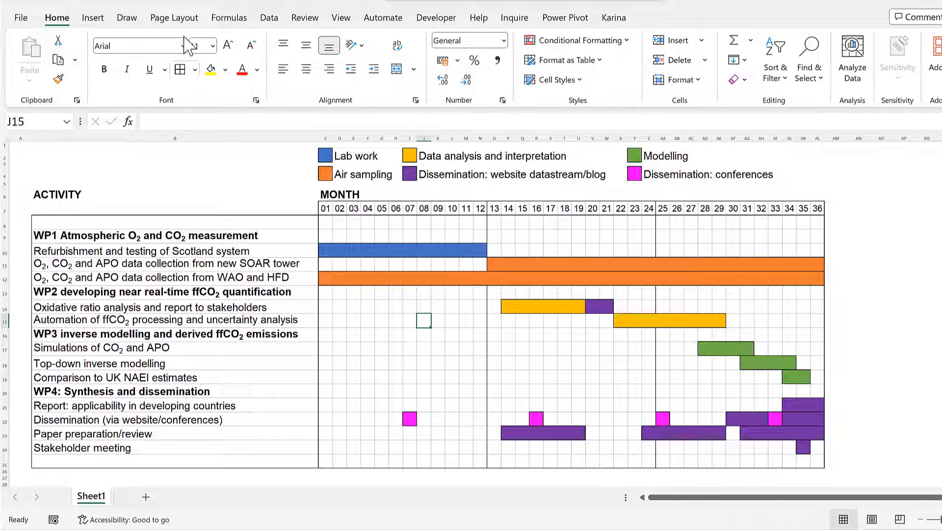
Step: Change the workbook's theme colours to the Paper palette
left_click(178, 17)
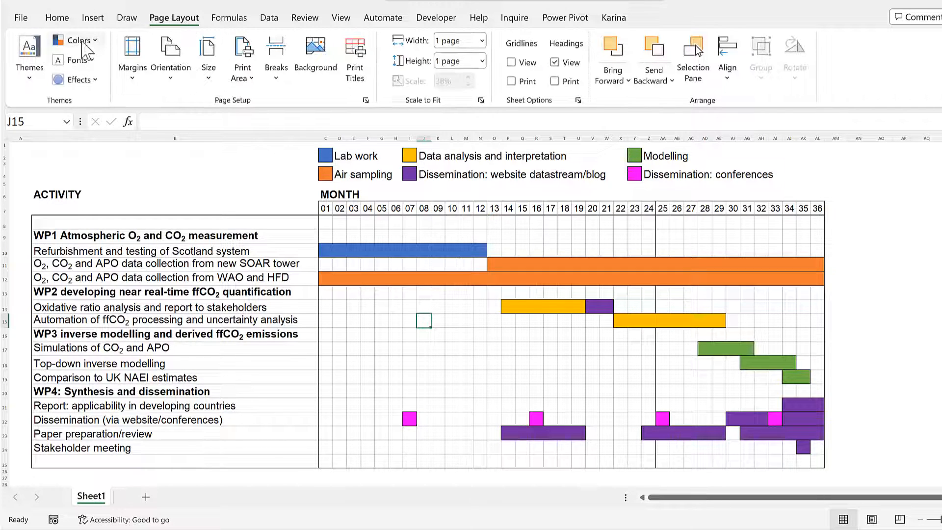
left_click(79, 40)
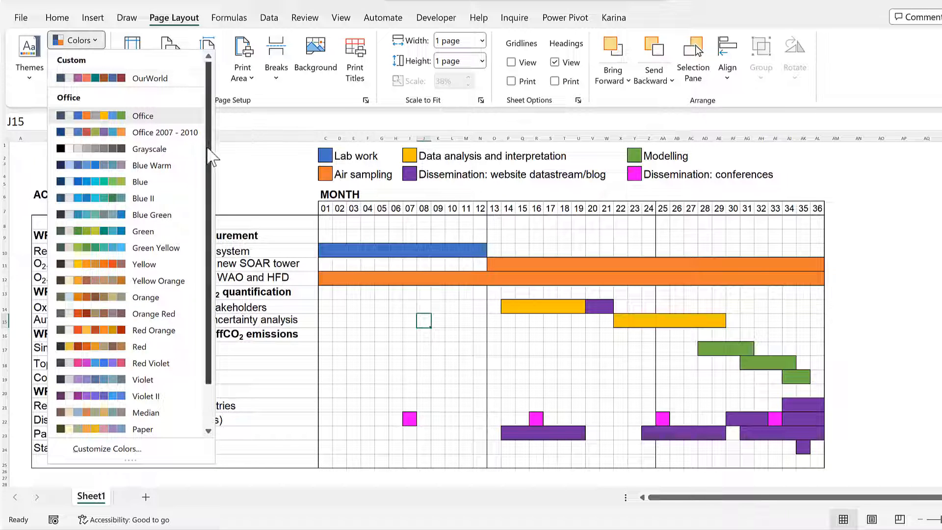
scroll(210, 216, "down", 1)
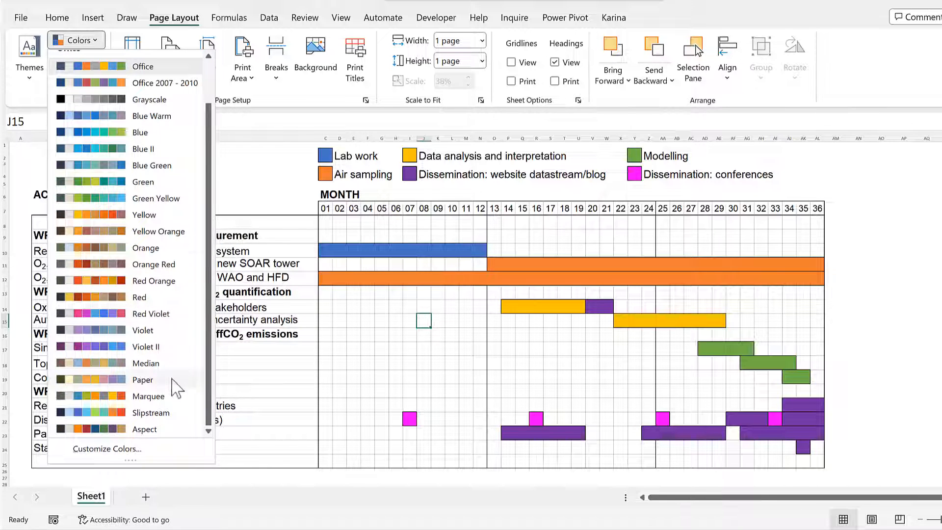
left_click(177, 381)
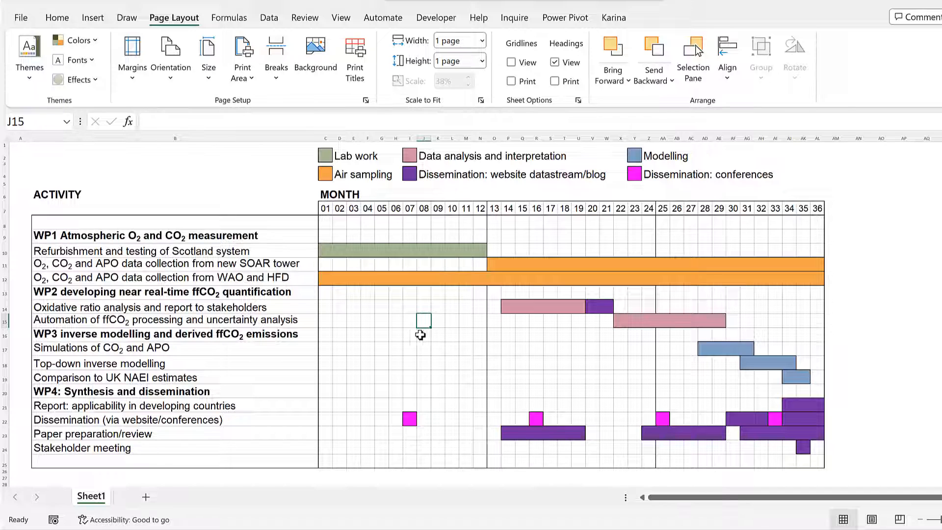
left_click(420, 334)
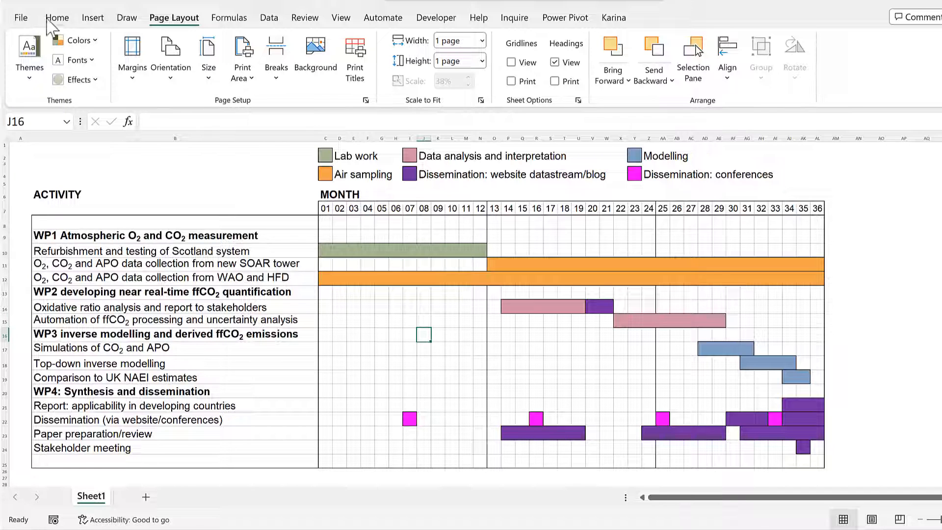
Step: Fill the website dissemination legend square in I4 with the theme's lavender accent colour
left_click(56, 17)
left_click(225, 70)
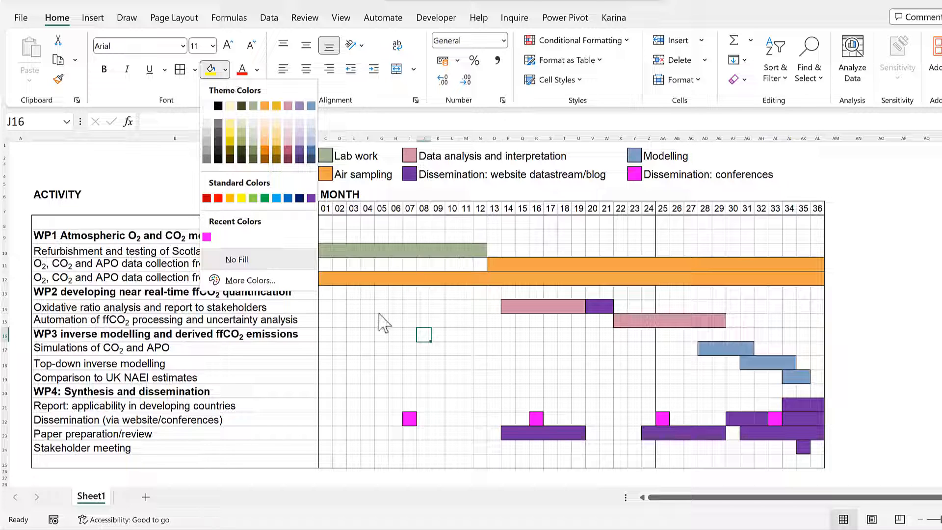
left_click(414, 189)
left_click(409, 174)
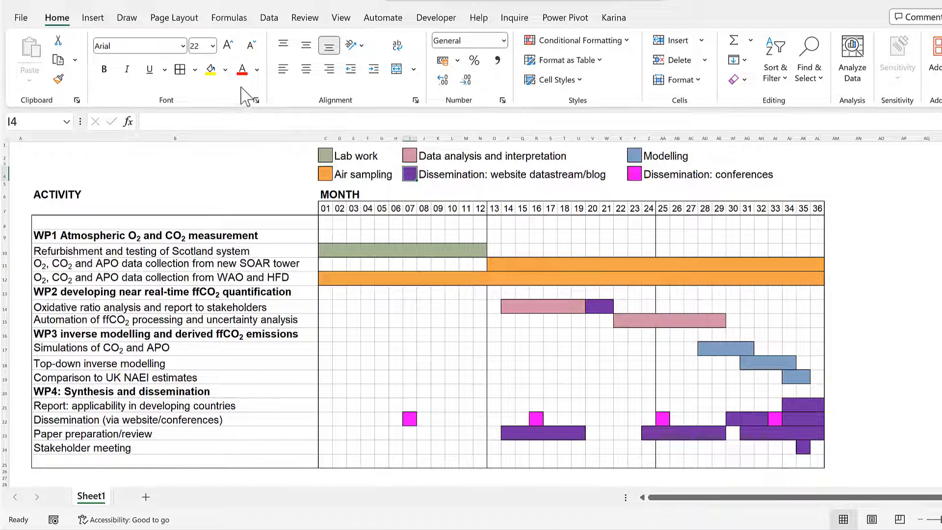
left_click(225, 70)
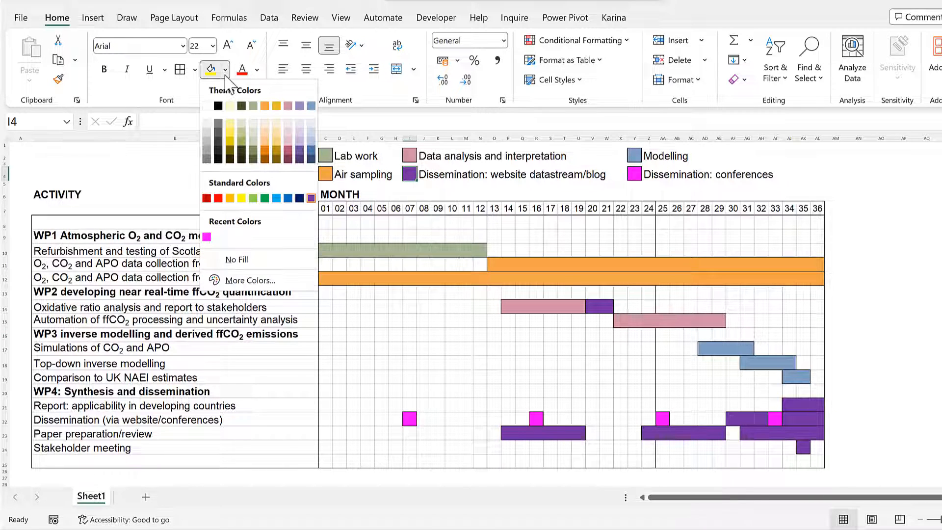
left_click(299, 106)
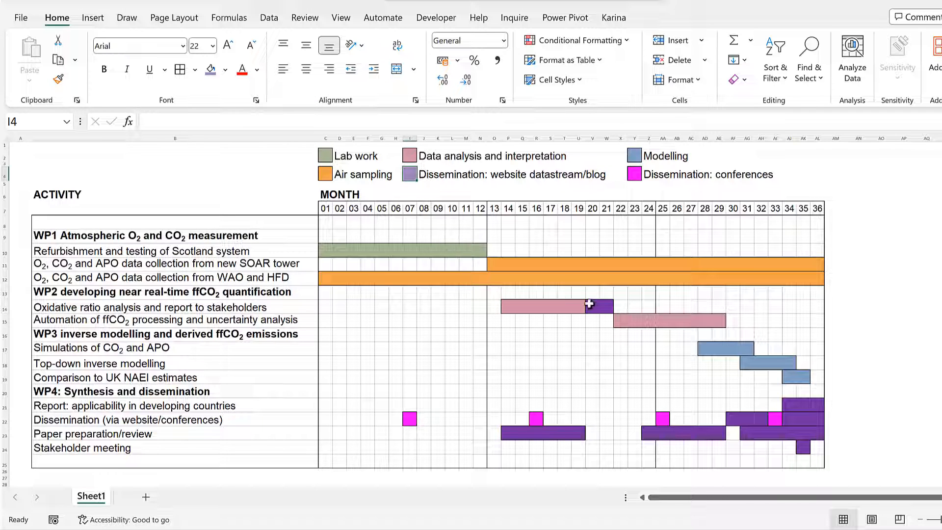
Step: Repeat the lavender fill on the dark purple bars in rows 14, 21 and 22, leaving out the magenta conference cell in month 33
left_click_drag(589, 305, 603, 305)
key("F4")
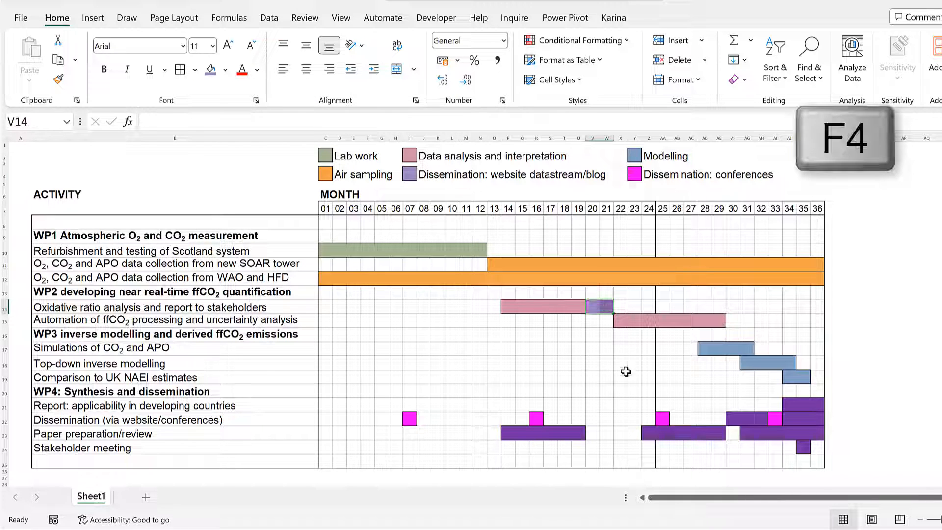
left_click_drag(787, 405, 816, 403)
key("F4")
left_click_drag(732, 419, 815, 425)
key("F4")
key("F4")
Step: Repeat the lavender fill on the three Paper preparation/review bars and the Stakeholder meeting cell in month 35
left_click_drag(505, 432, 579, 432)
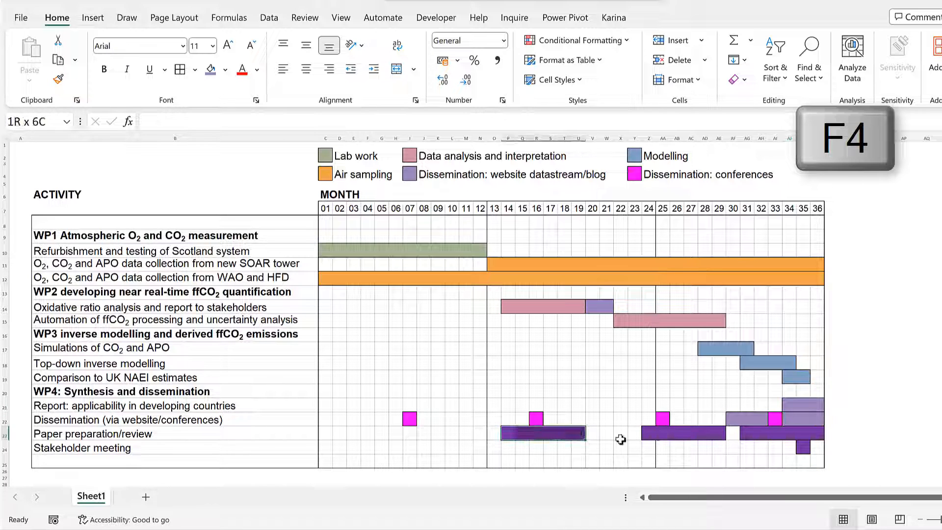
key("F4")
left_click(649, 433)
left_click(716, 434, "shift")
key("F4")
left_click_drag(747, 434, 818, 433)
key("F4")
left_click(803, 447)
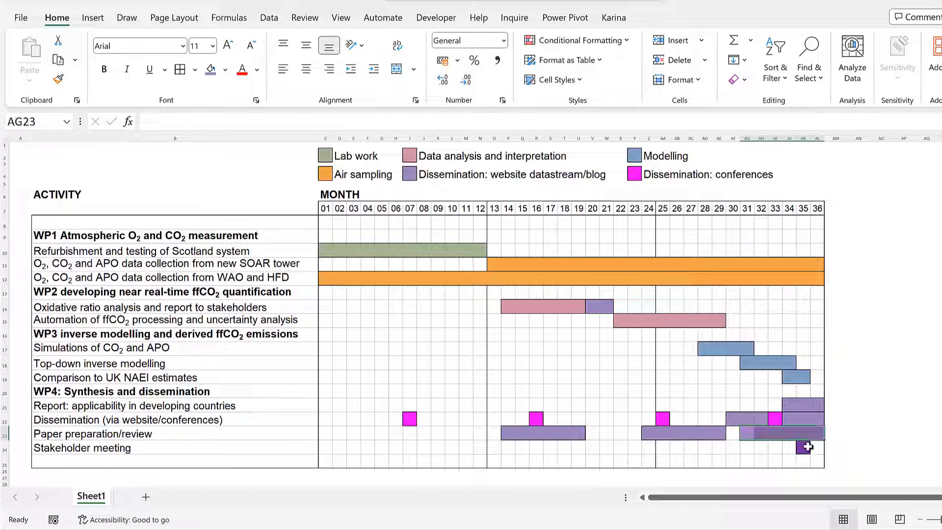
key("F4")
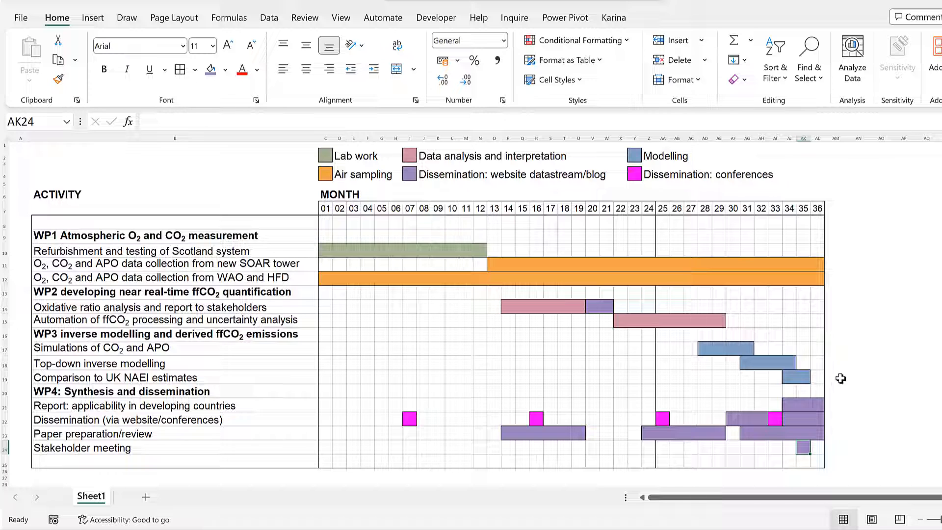
Step: Fill the conferences dissemination legend square in Y4 with a lighter tint of the theme's gold colour
left_click(636, 174)
left_click(225, 69)
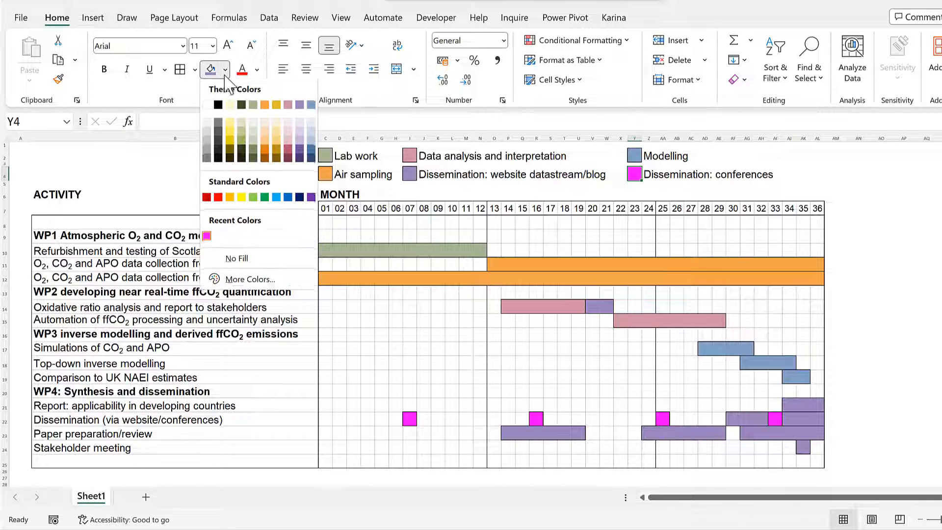
left_click(277, 142)
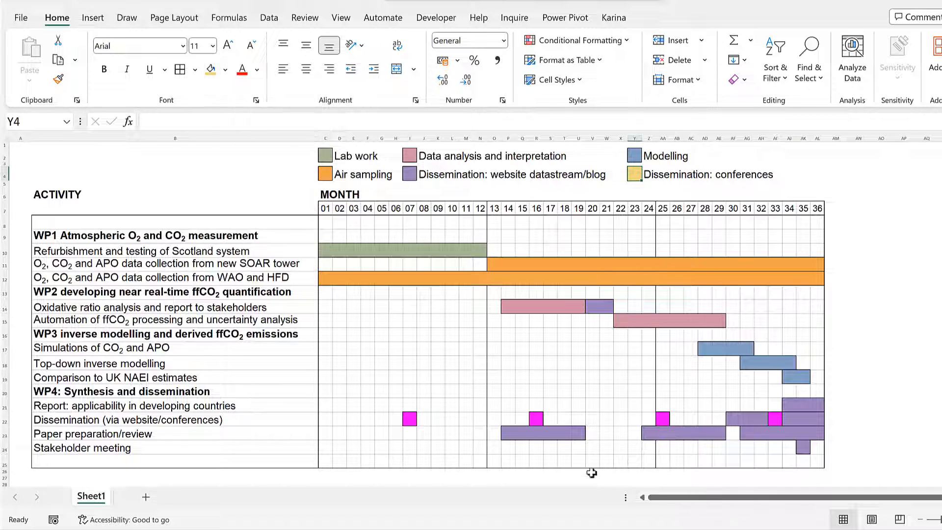
Step: Repeat the light gold fill on the four conference cells in row 22, at months 07, 16, 25 and 33
left_click(414, 422)
key("F4")
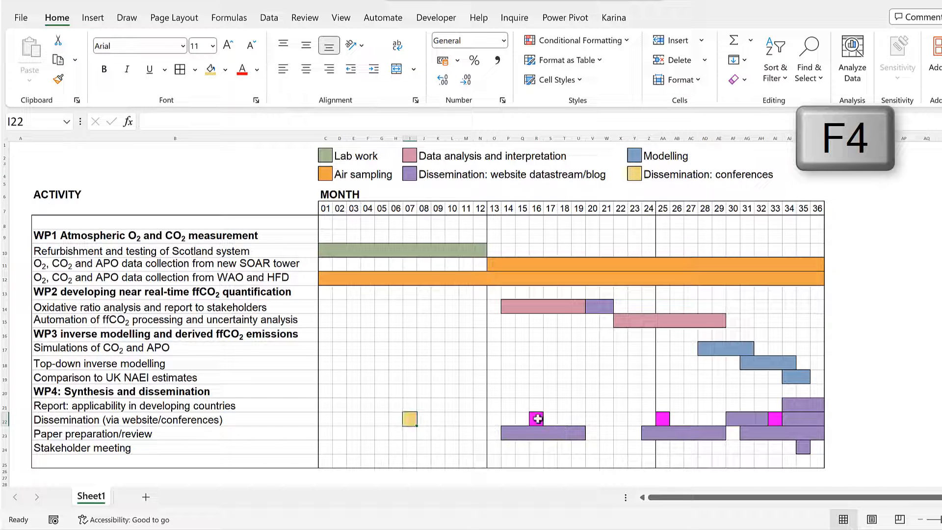
left_click(537, 418)
key("F4")
left_click(662, 419)
key("F4")
left_click(775, 418)
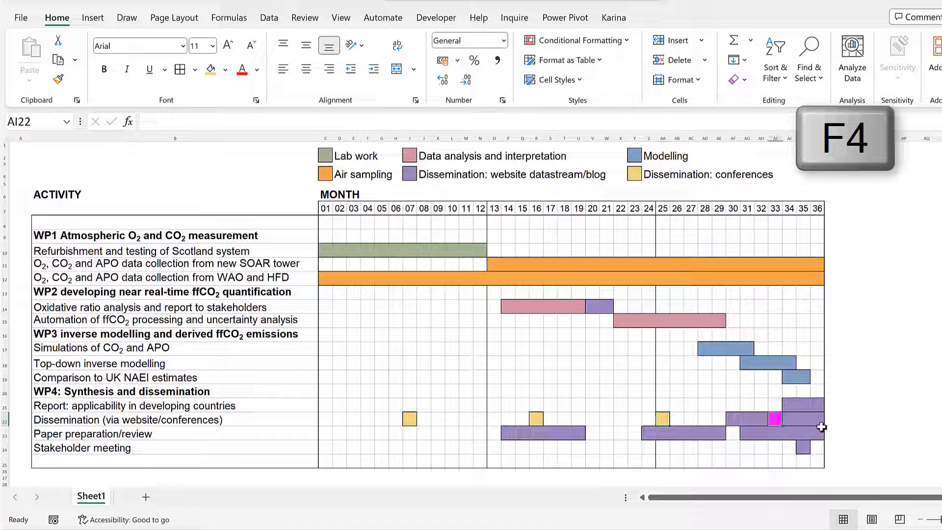
key("F4")
left_click(883, 298)
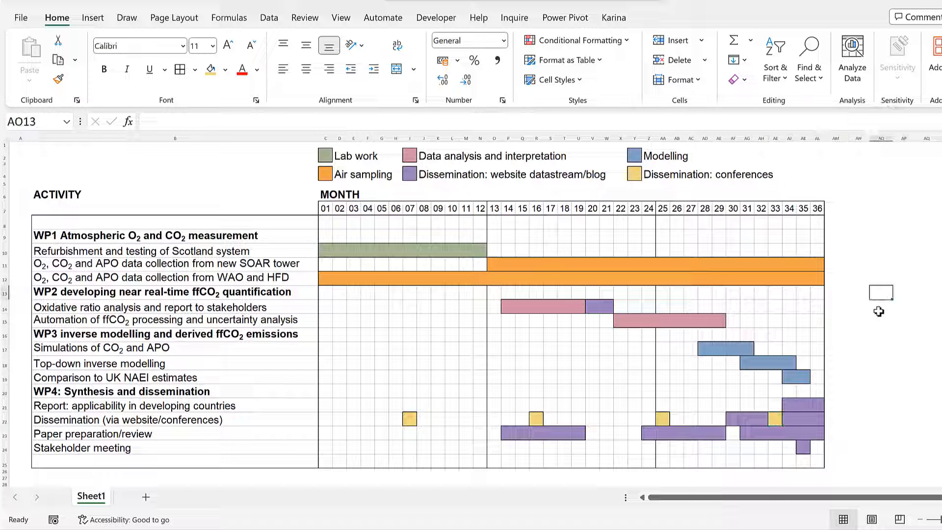